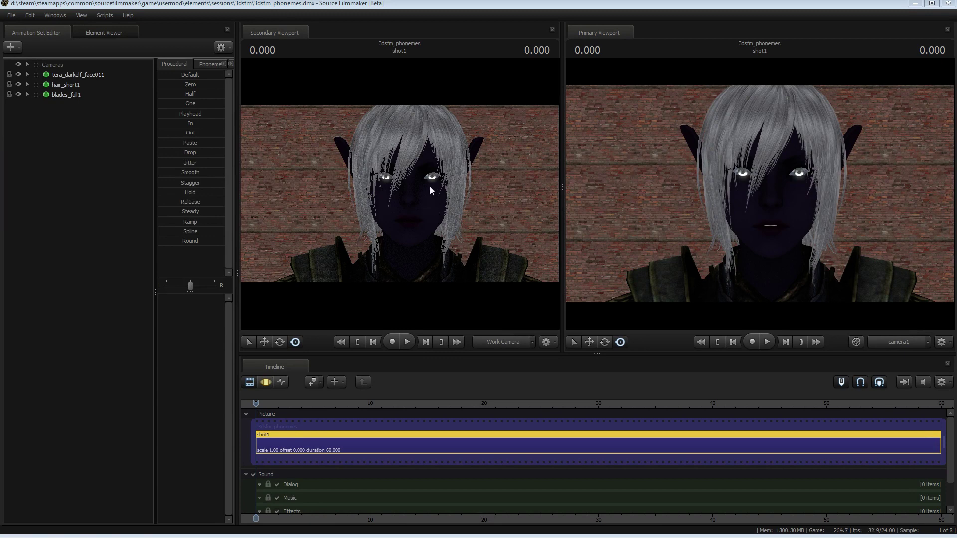
Bring up the options menu for the Dialog track.
{"action": "right_click", "coordinate": [300, 482]}
Add heavy_taunt_rps_int_04.wav to the Dialog track and select the new clip.
{"action": "left_click", "coordinate": [328, 421]}
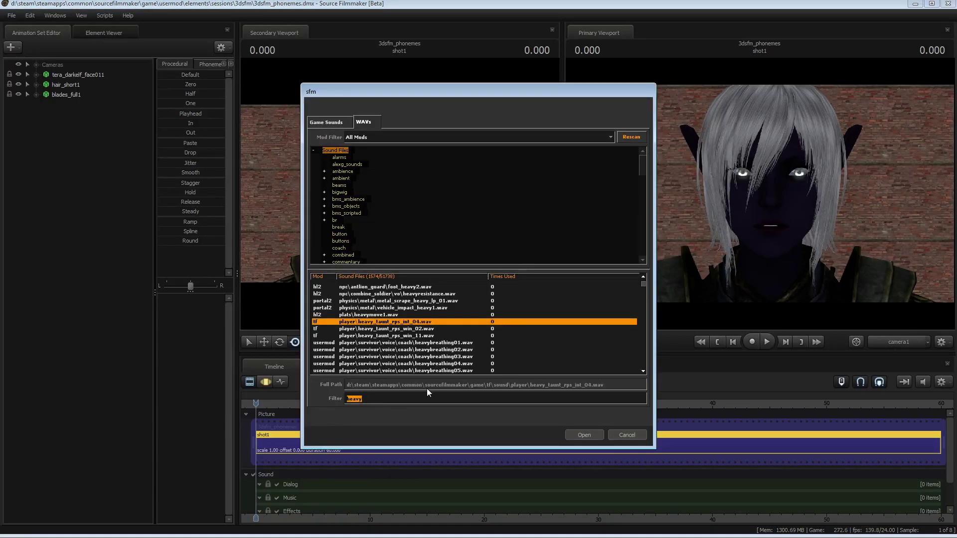
{"action": "left_click", "coordinate": [425, 321]}
{"action": "left_click", "coordinate": [588, 436]}
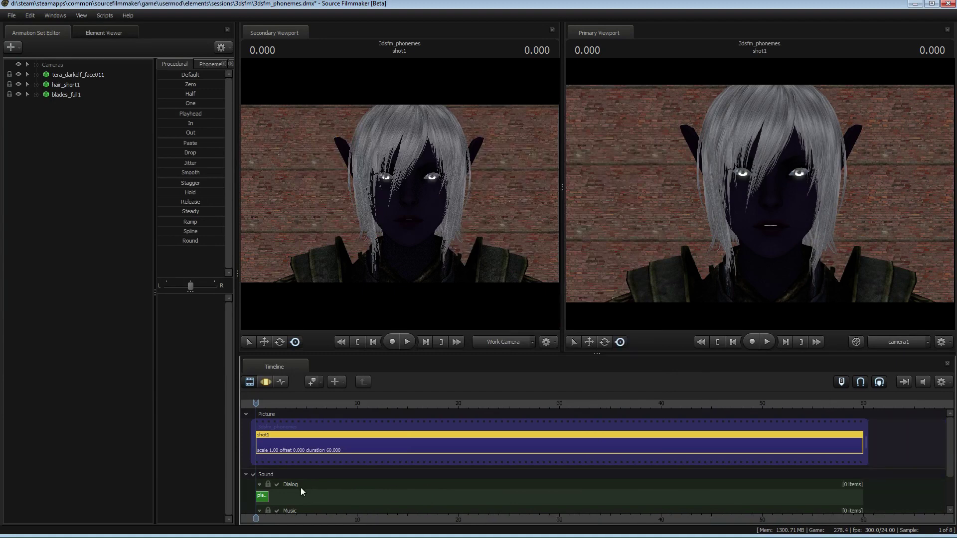
{"action": "left_click", "coordinate": [262, 498]}
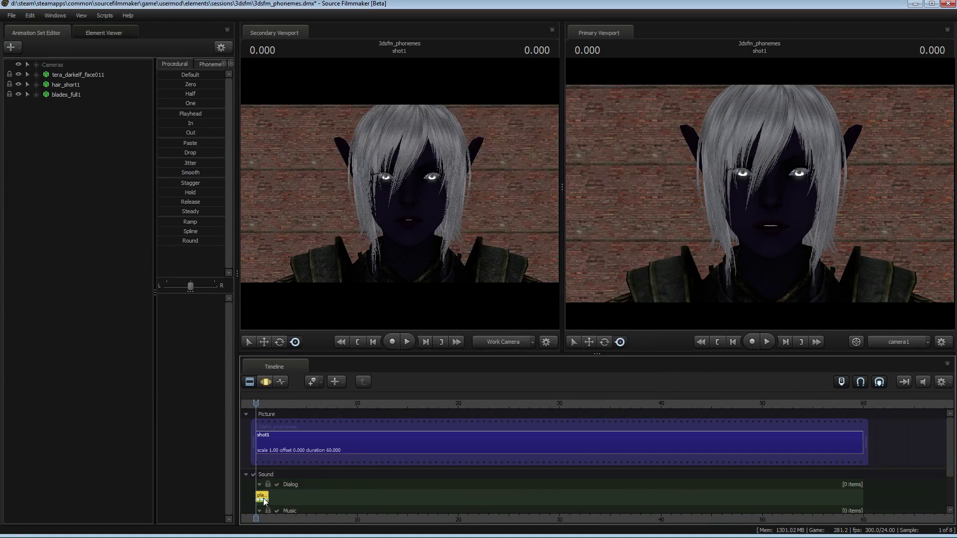
Extract phonemes from the clip onto tera_darkelf_face011.
{"action": "left_click", "coordinate": [70, 76]}
{"action": "right_click", "coordinate": [70, 76]}
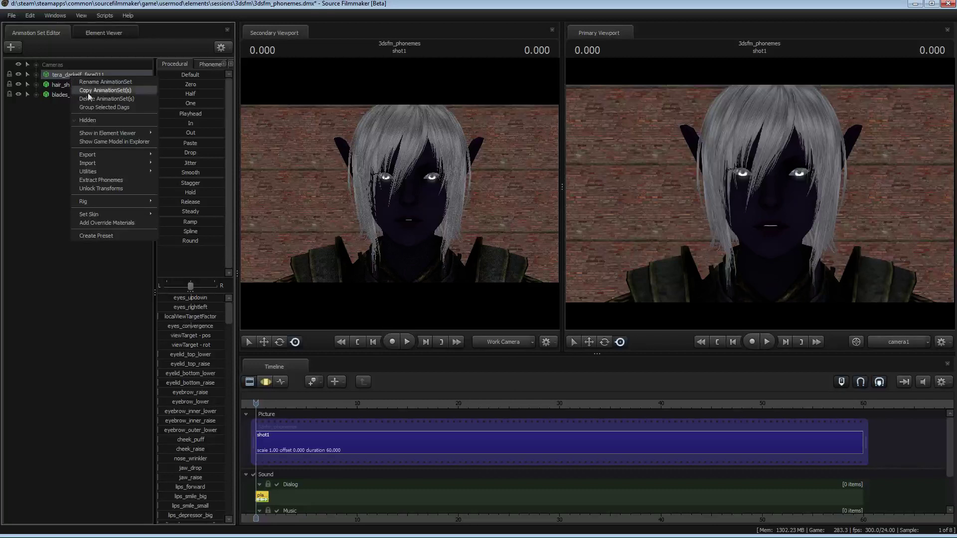
{"action": "left_click", "coordinate": [103, 181]}
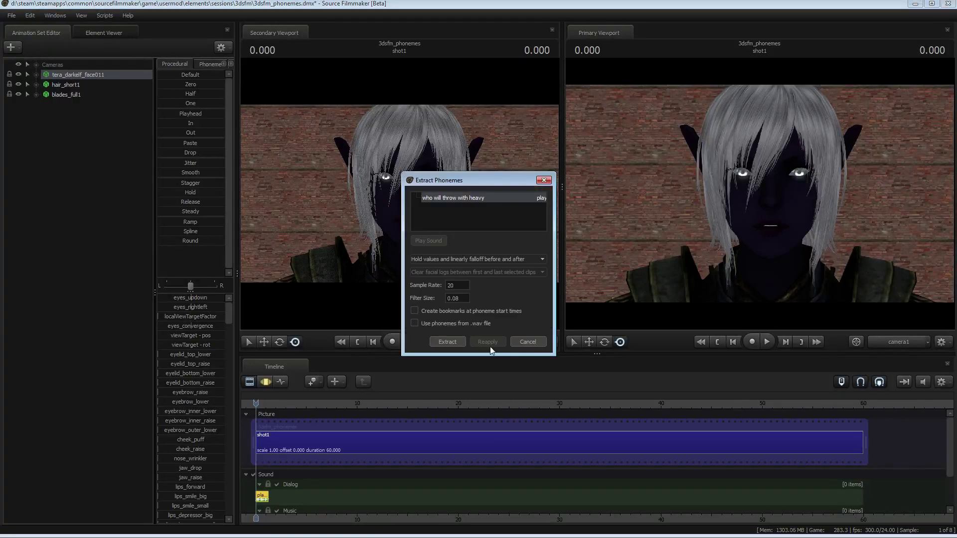
{"action": "left_click", "coordinate": [444, 341]}
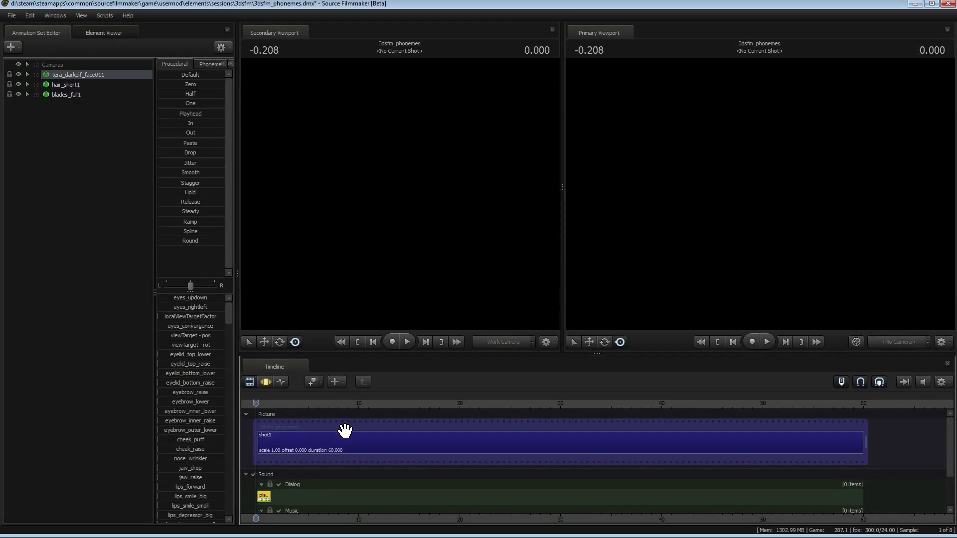
Play back the lip-synced animation twice from the start.
{"action": "key", "text": "space"}
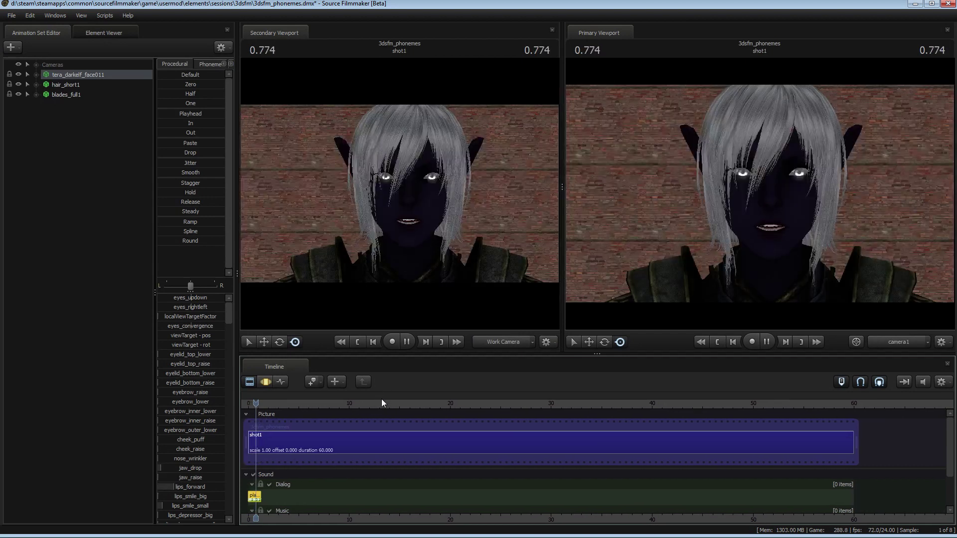
{"action": "key", "text": "space"}
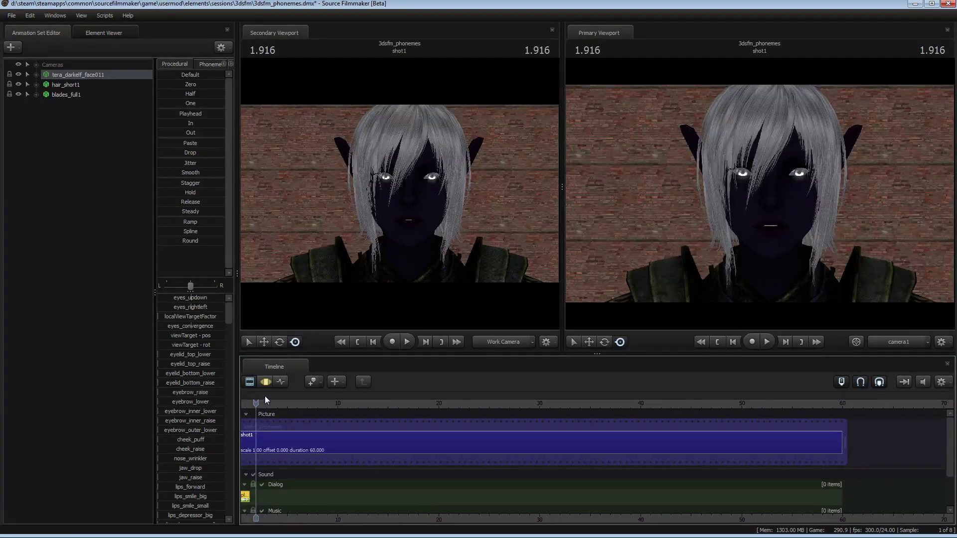
{"action": "left_click_drag", "start_coordinate": [253, 408], "coordinate": [238, 408]}
{"action": "key", "text": "space"}
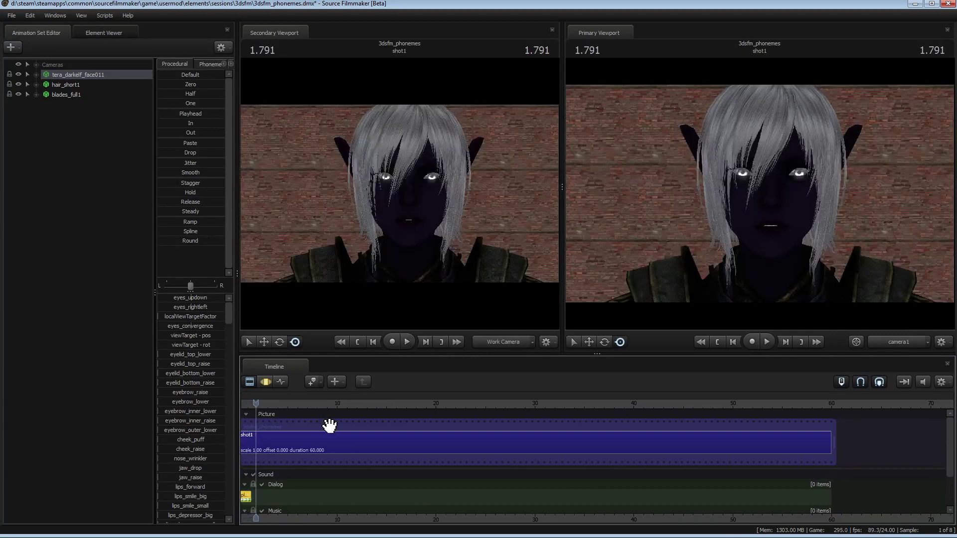
{"action": "key", "text": "space"}
{"action": "key", "text": "space"}
Add heavy_taunt_rps_win_11.wav as a second clip on the Dialog track and select it.
{"action": "right_click", "coordinate": [262, 497]}
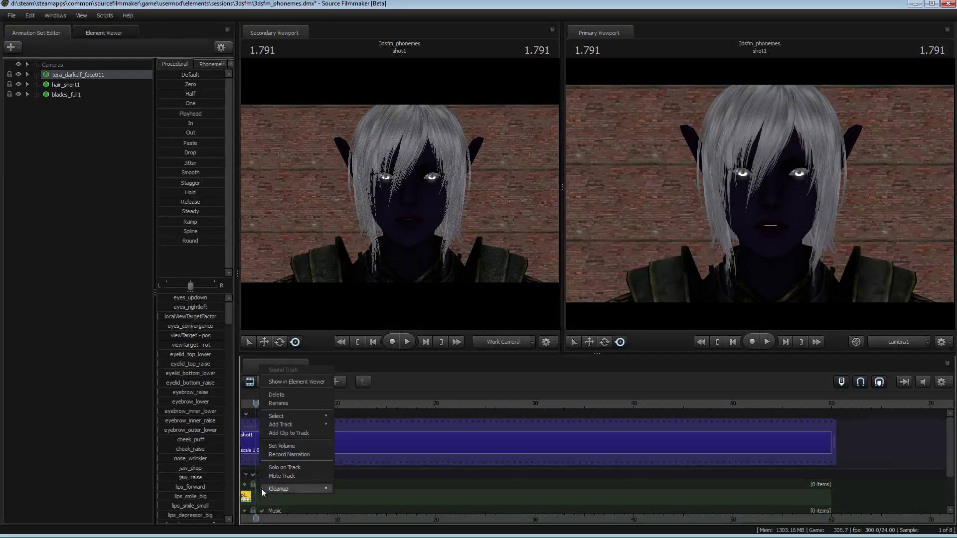
{"action": "mouse_move", "coordinate": [300, 439]}
{"action": "left_click", "coordinate": [351, 426]}
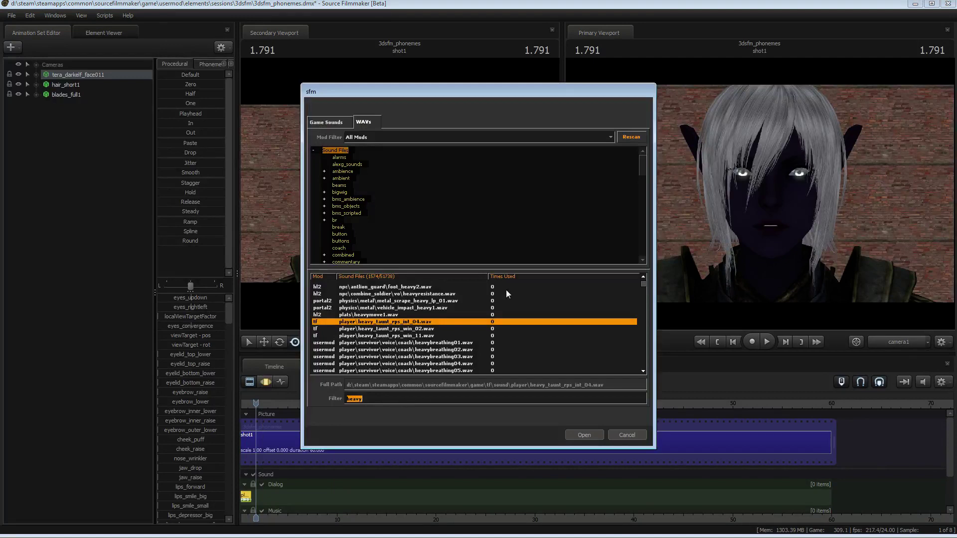
{"action": "left_click", "coordinate": [419, 336]}
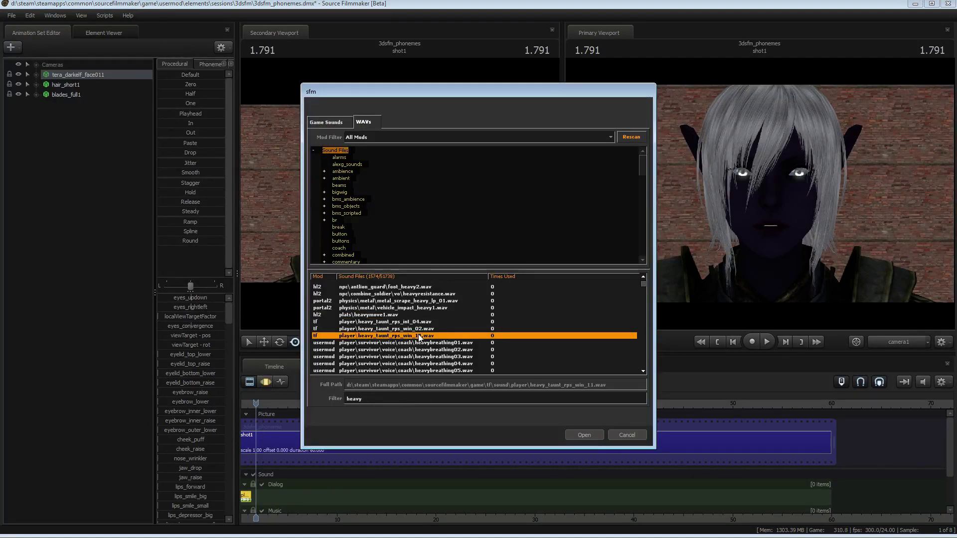
{"action": "left_click", "coordinate": [583, 435]}
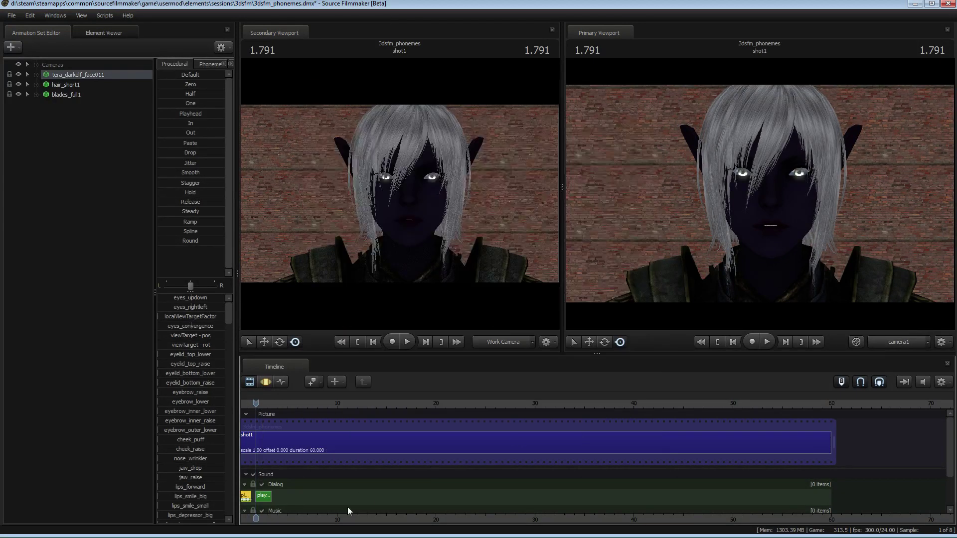
{"action": "left_click", "coordinate": [265, 496]}
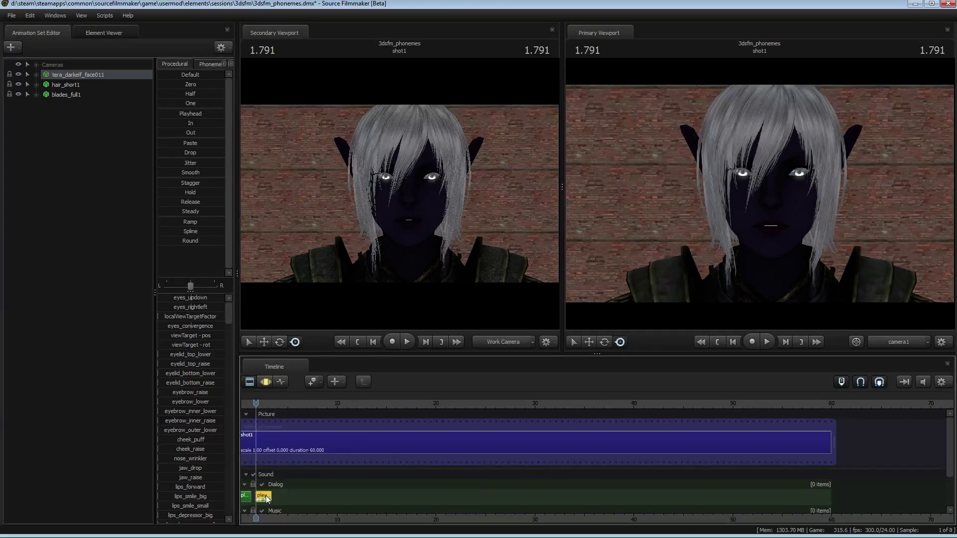
Extract phonemes from the second clip onto the dark elf face and play it back.
{"action": "right_click", "coordinate": [76, 73]}
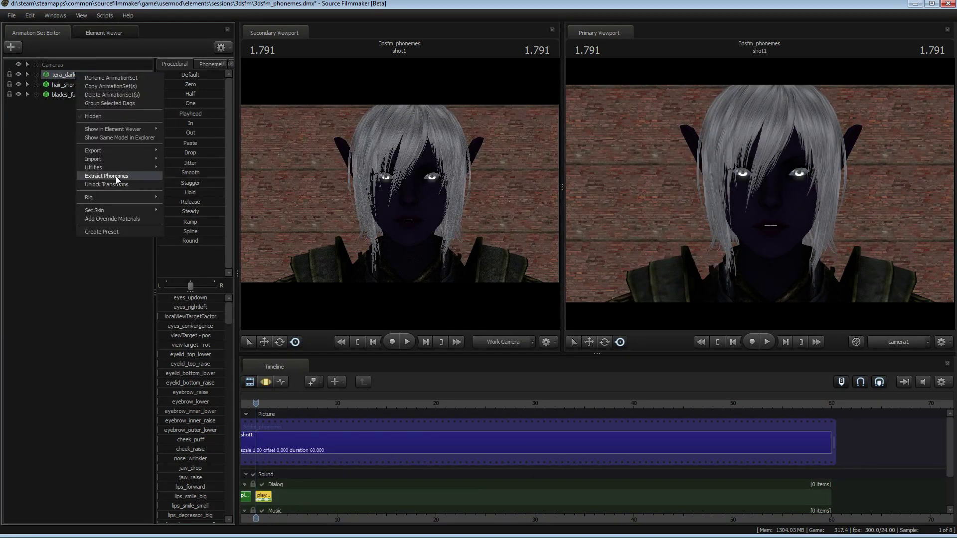
{"action": "left_click", "coordinate": [115, 177]}
{"action": "left_click", "coordinate": [447, 342]}
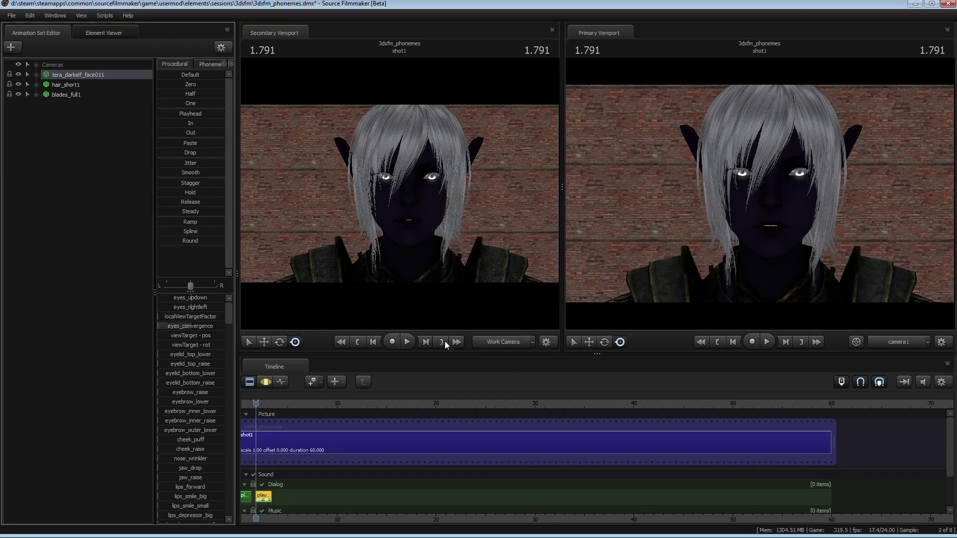
{"action": "key", "text": "space"}
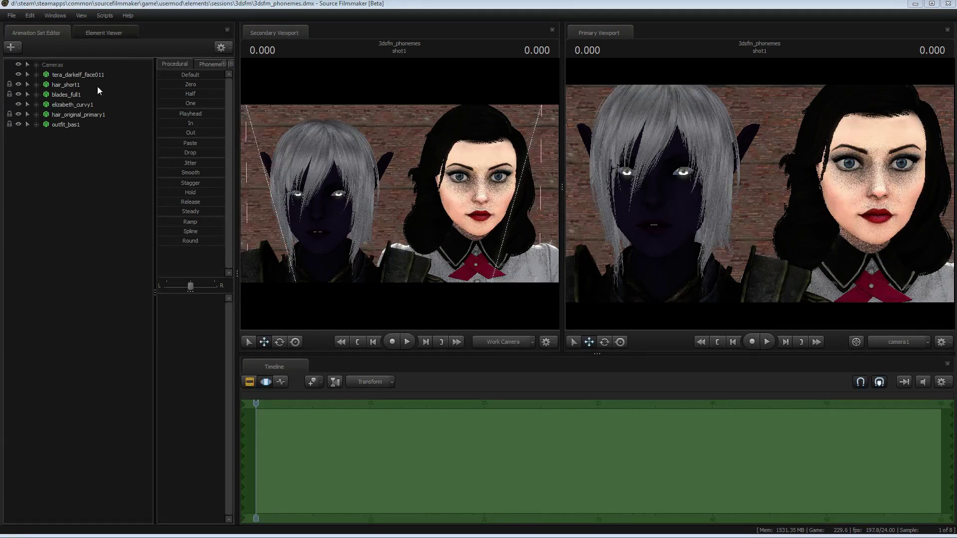
Show the phoneme list with elizabeth_curvy1 selected, then deselect it.
{"action": "left_click", "coordinate": [118, 105]}
{"action": "left_click", "coordinate": [203, 66]}
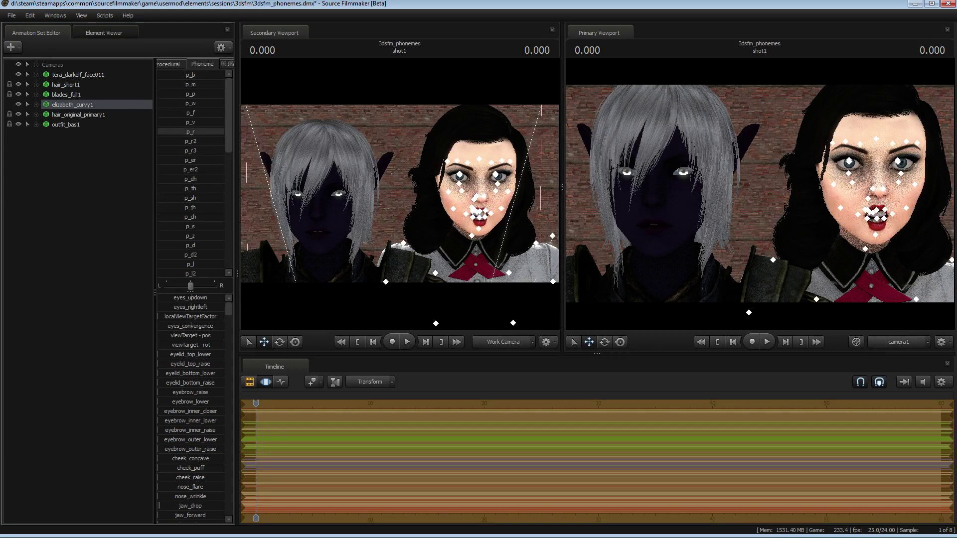
{"action": "left_click", "coordinate": [40, 252]}
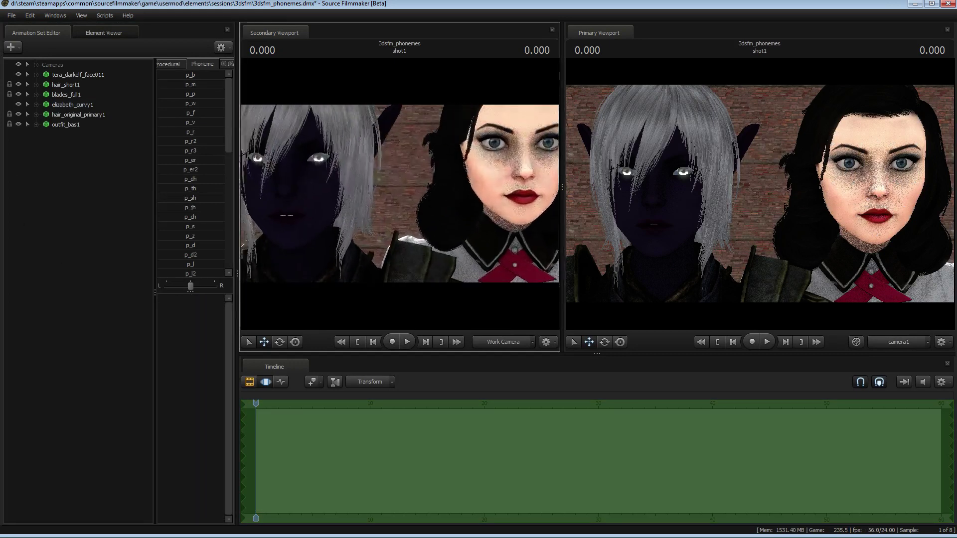
Inspect the dark elf's Upper, Mid, Lower Face and Unknown control groups, then collapse it.
{"action": "left_click", "coordinate": [36, 75]}
{"action": "left_click", "coordinate": [55, 94]}
{"action": "left_click", "coordinate": [56, 124]}
{"action": "left_click", "coordinate": [56, 114]}
{"action": "left_click", "coordinate": [56, 105]}
{"action": "left_click_drag", "start_coordinate": [74, 111], "coordinate": [77, 185]}
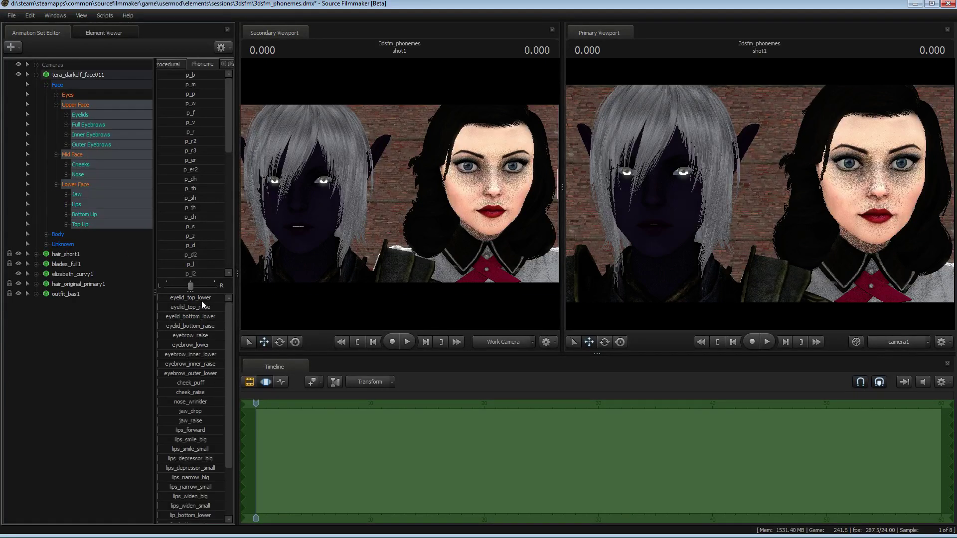
{"action": "scroll", "coordinate": [202, 348], "scroll_direction": "down", "scroll_amount": 3}
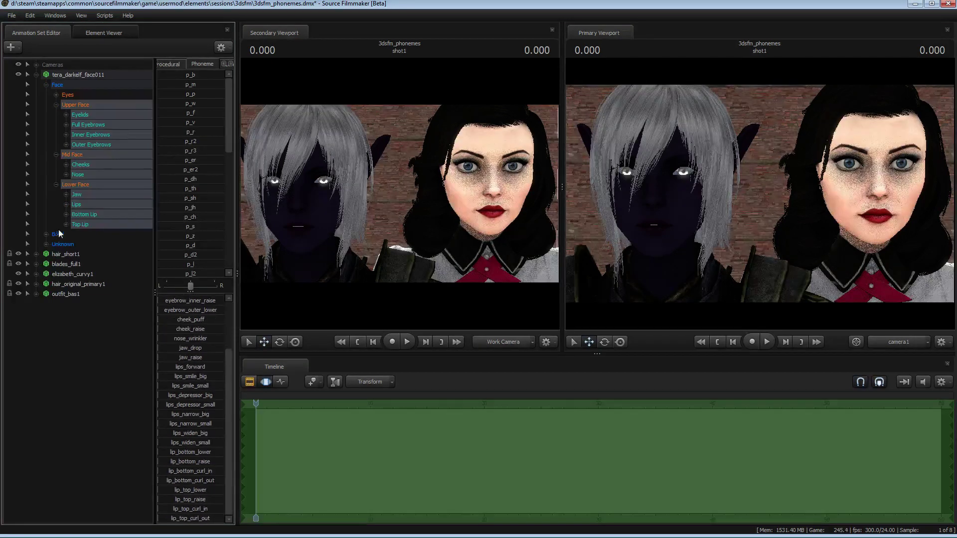
{"action": "left_click", "coordinate": [35, 256]}
{"action": "left_click", "coordinate": [36, 255]}
{"action": "left_click", "coordinate": [46, 244]}
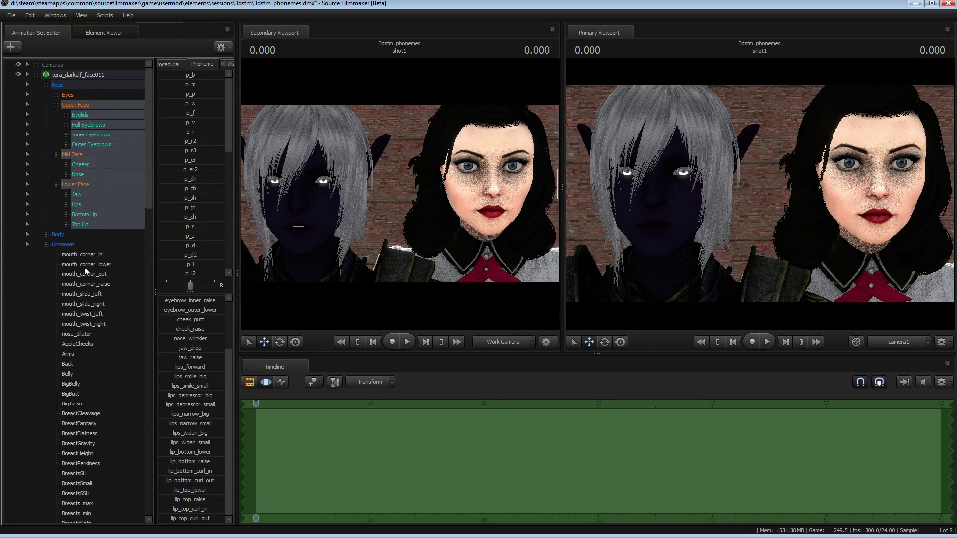
{"action": "left_click", "coordinate": [36, 74]}
Select elizabeth_curvy1's Upper, Mid and Lower Face controls, then collapse the model.
{"action": "left_click", "coordinate": [36, 104]}
{"action": "left_click", "coordinate": [46, 124]}
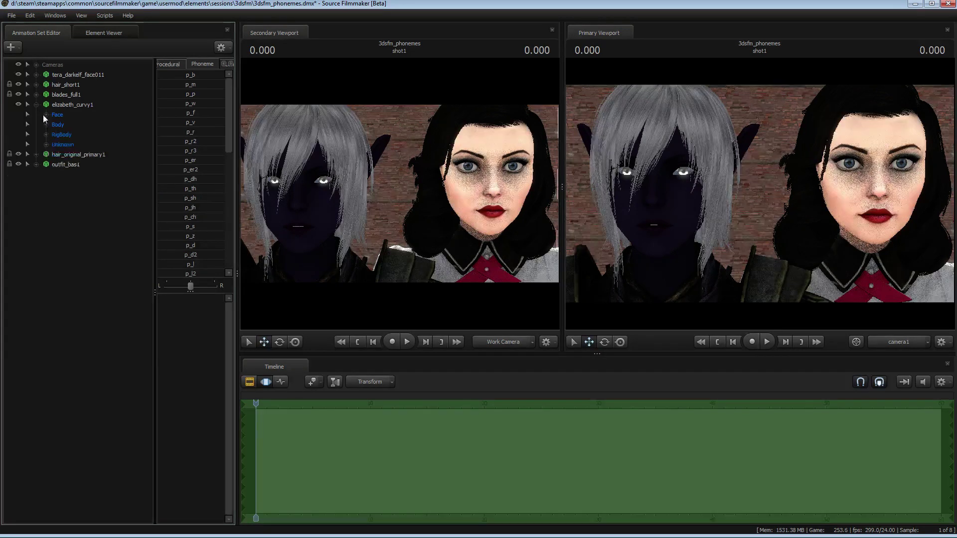
{"action": "left_click", "coordinate": [46, 114]}
{"action": "left_click", "coordinate": [75, 154]}
{"action": "left_click", "coordinate": [75, 134], "text": "shift"}
{"action": "scroll", "coordinate": [189, 348], "scroll_direction": "down", "scroll_amount": 5}
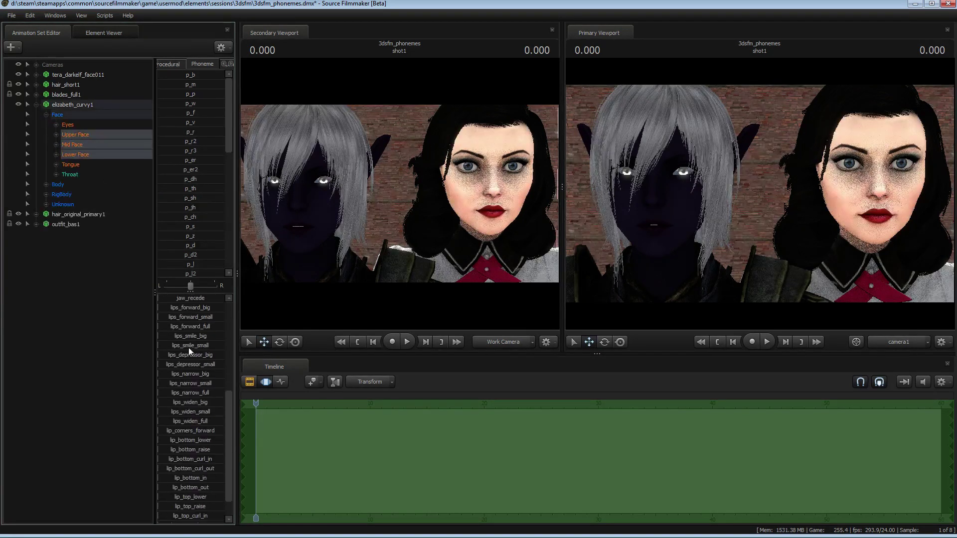
{"action": "scroll", "coordinate": [206, 499], "scroll_direction": "up", "scroll_amount": 5}
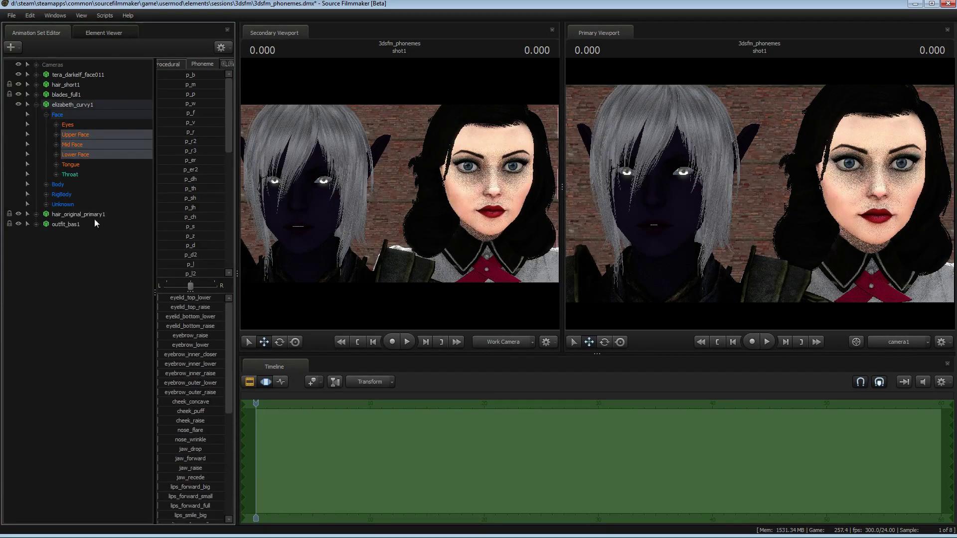
{"action": "left_click", "coordinate": [36, 104]}
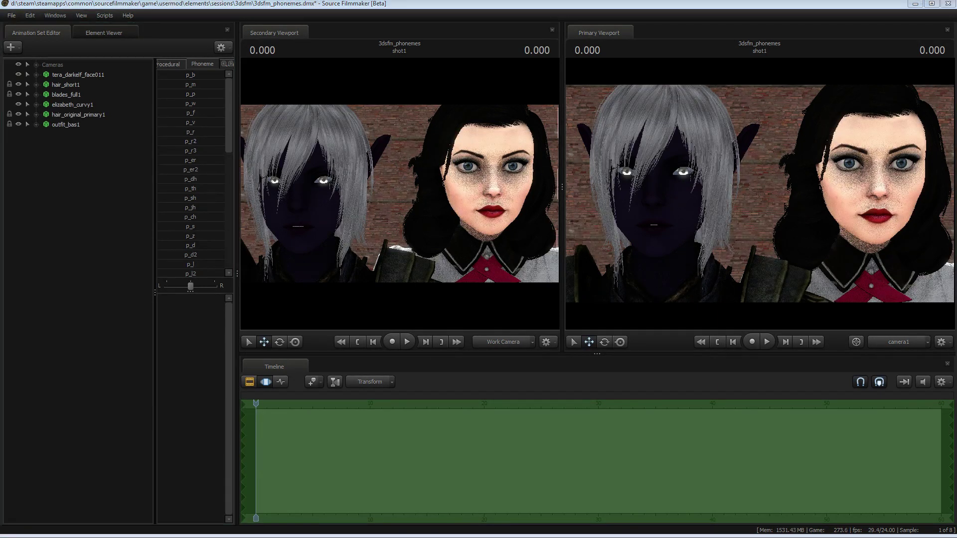
Arrange the BioshockInfinite and BodyMorph folder windows with BodyMorph in front.
{"action": "key", "text": "alt+Tab"}
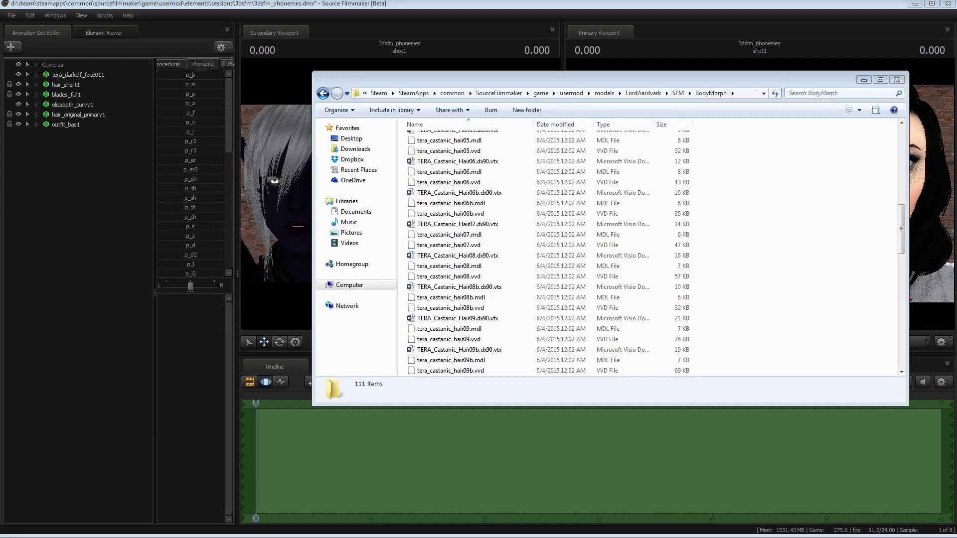
{"action": "key", "text": "alt+Tab"}
{"action": "left_click_drag", "start_coordinate": [469, 79], "coordinate": [297, 52]}
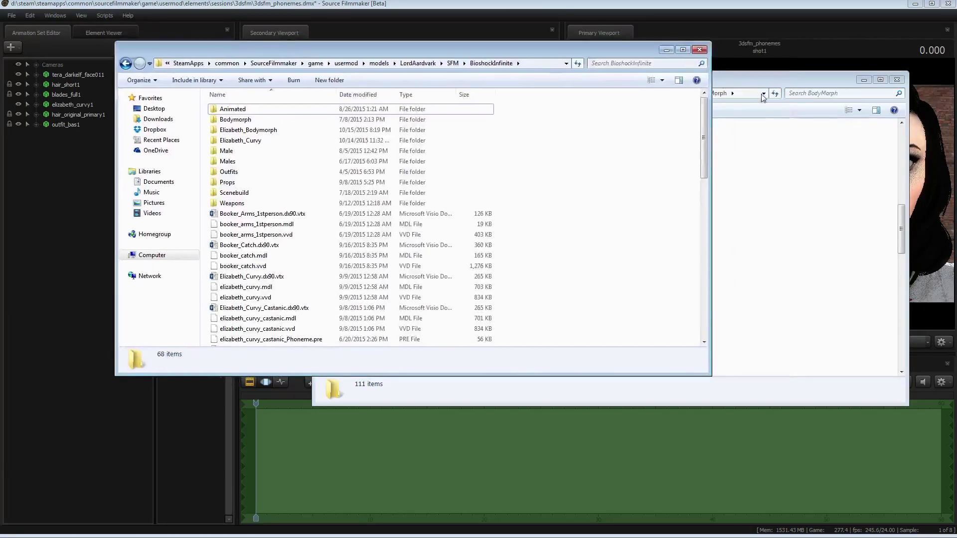
{"action": "left_click", "coordinate": [740, 81]}
{"action": "scroll", "coordinate": [518, 199], "scroll_direction": "down", "scroll_amount": 2}
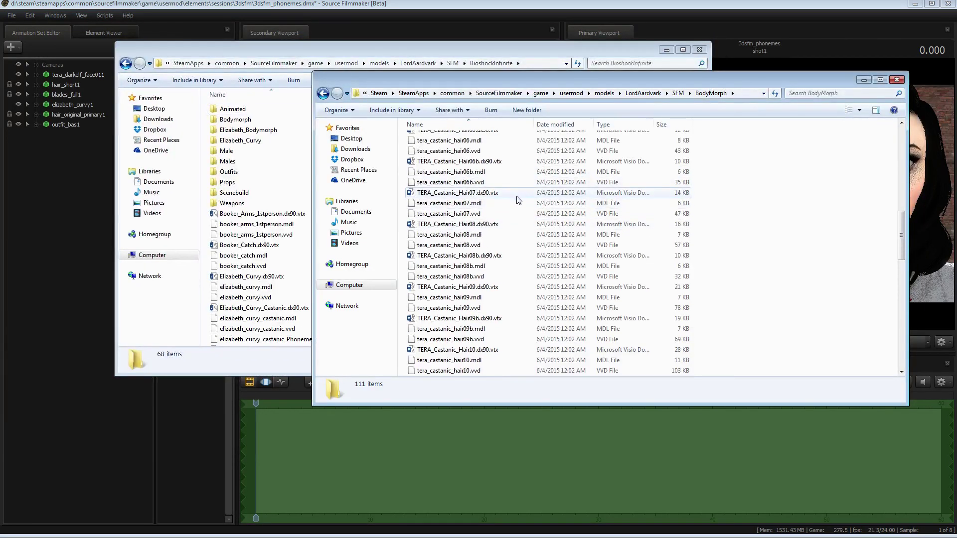
{"action": "scroll", "coordinate": [519, 199], "scroll_direction": "down", "scroll_amount": 9}
Delete TERA_darkelf_face01_Phoneme.pre to the Recycle Bin.
{"action": "left_click", "coordinate": [502, 257]}
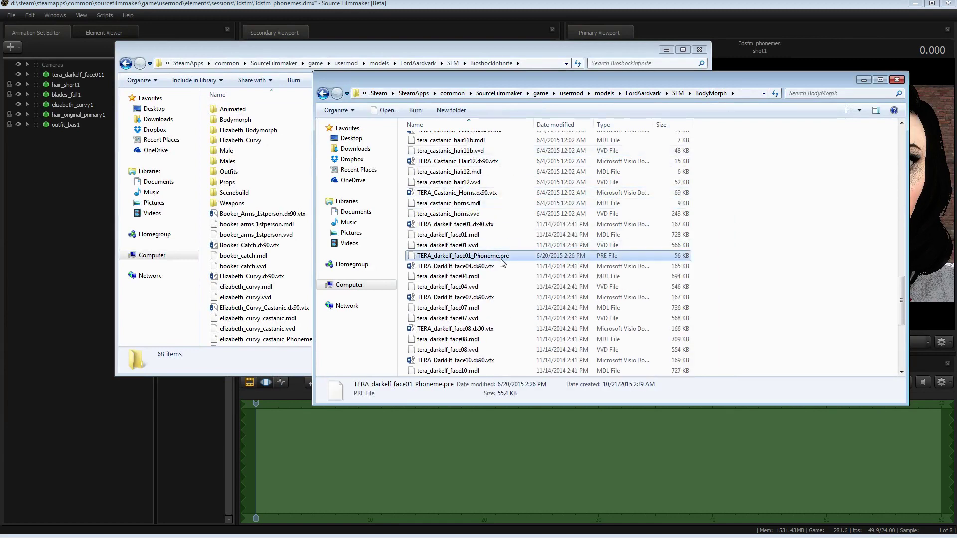
{"action": "key", "text": "Delete"}
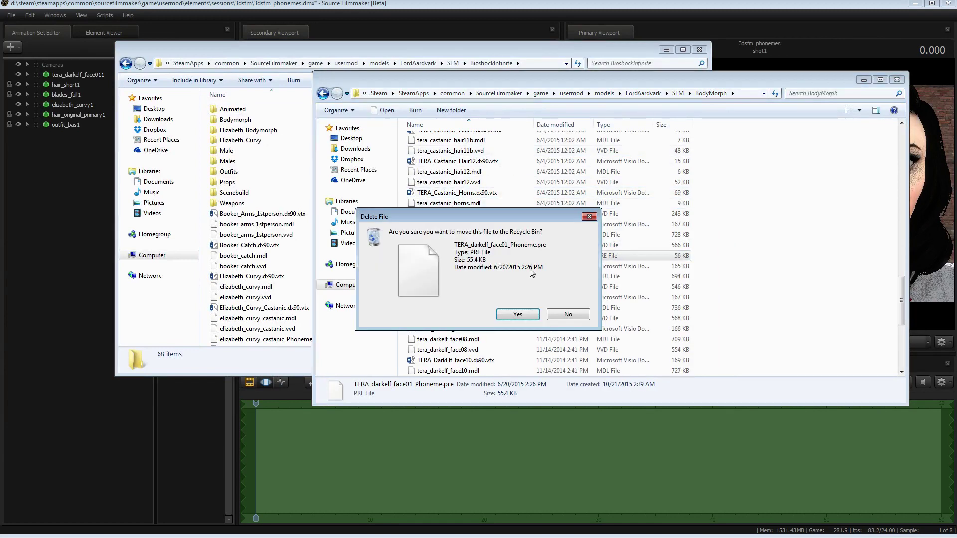
{"action": "left_click", "coordinate": [517, 314]}
{"action": "left_click", "coordinate": [278, 50]}
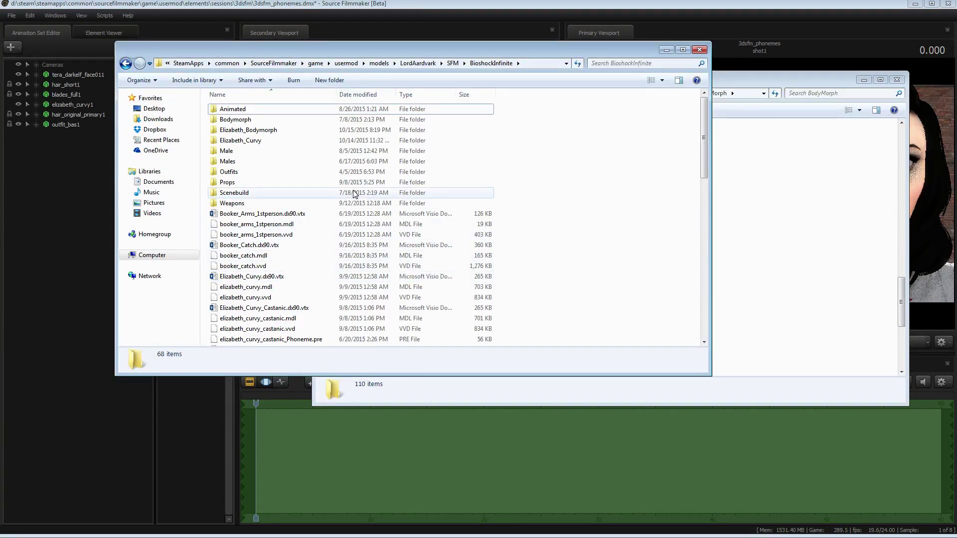
{"action": "scroll", "coordinate": [355, 193], "scroll_direction": "down", "scroll_amount": 3}
Copy elizabeth_curvy_castanic_Phoneme.pre and paste it into the BodyMorph folder.
{"action": "scroll", "coordinate": [299, 184], "scroll_direction": "up", "scroll_amount": 1}
{"action": "scroll", "coordinate": [280, 182], "scroll_direction": "down", "scroll_amount": 1}
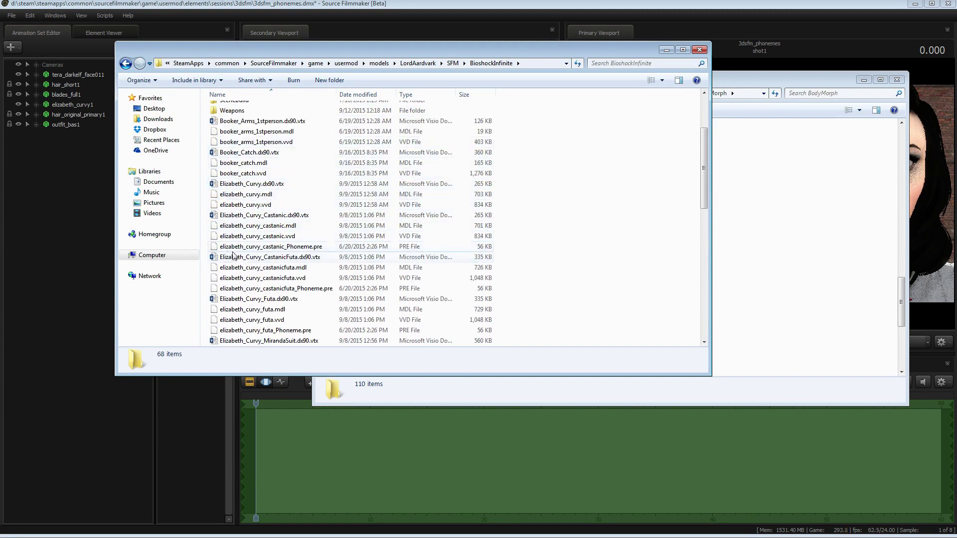
{"action": "left_click", "coordinate": [295, 250]}
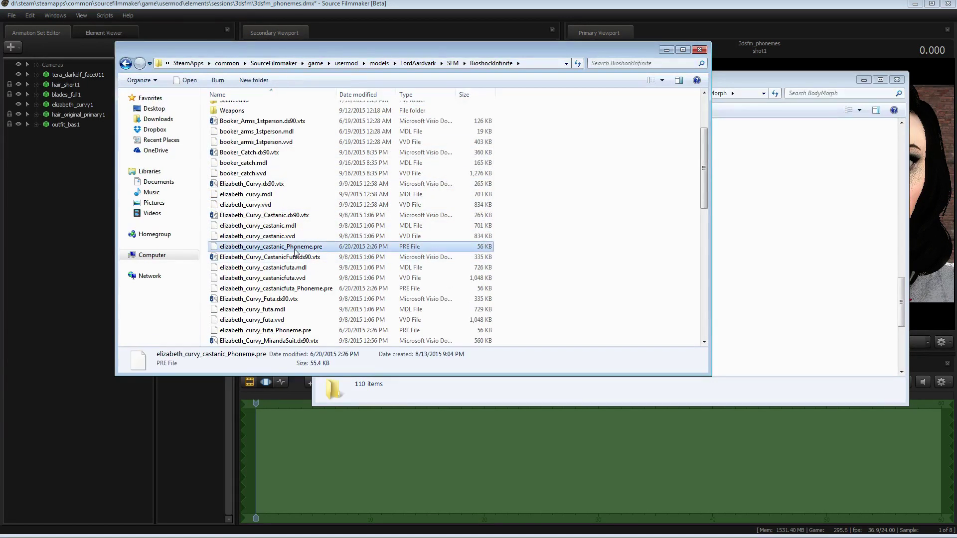
{"action": "left_click", "coordinate": [816, 147]}
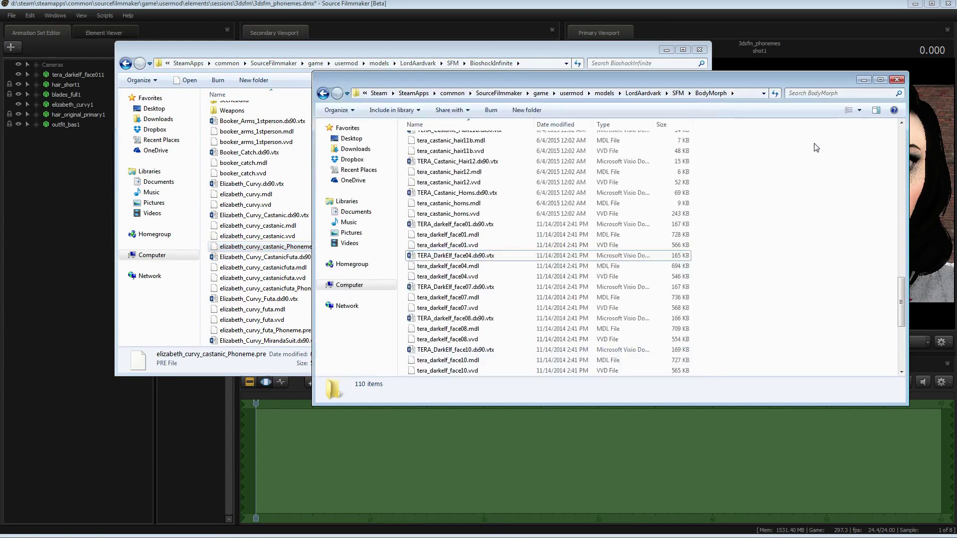
{"action": "right_click", "coordinate": [740, 210]}
{"action": "left_click", "coordinate": [759, 278]}
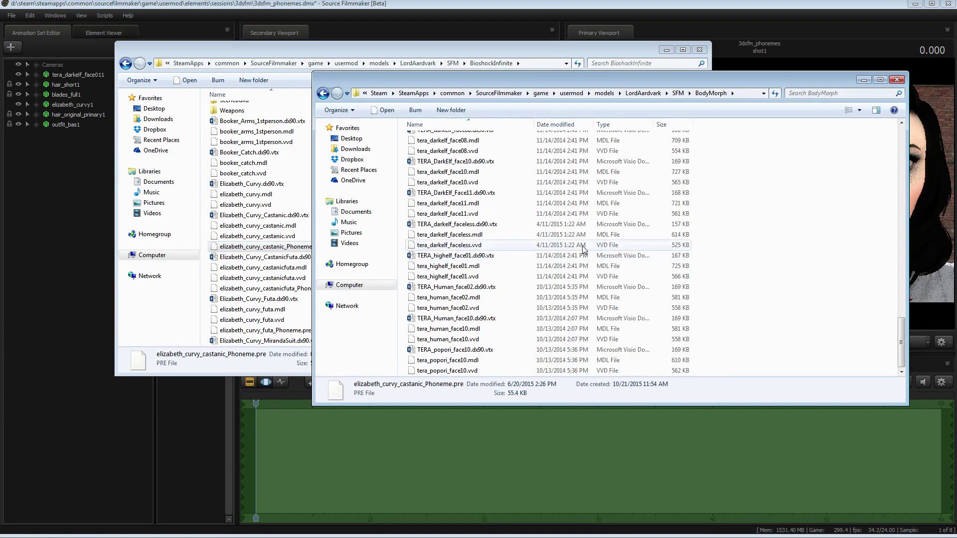
Rename the pasted file to TERA_castanic_face07_Phoneme.pre.
{"action": "scroll", "coordinate": [585, 249], "scroll_direction": "up", "scroll_amount": 10}
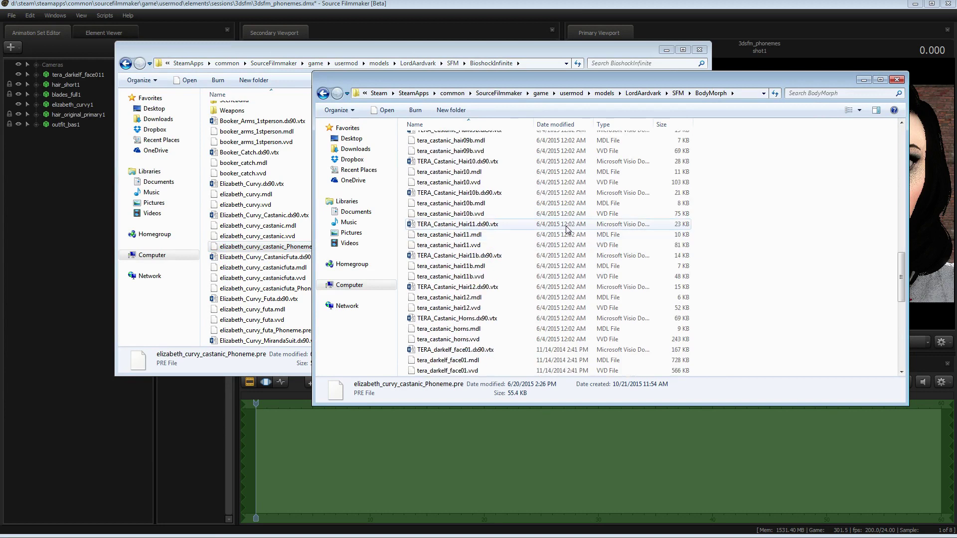
{"action": "scroll", "coordinate": [567, 230], "scroll_direction": "up", "scroll_amount": 2}
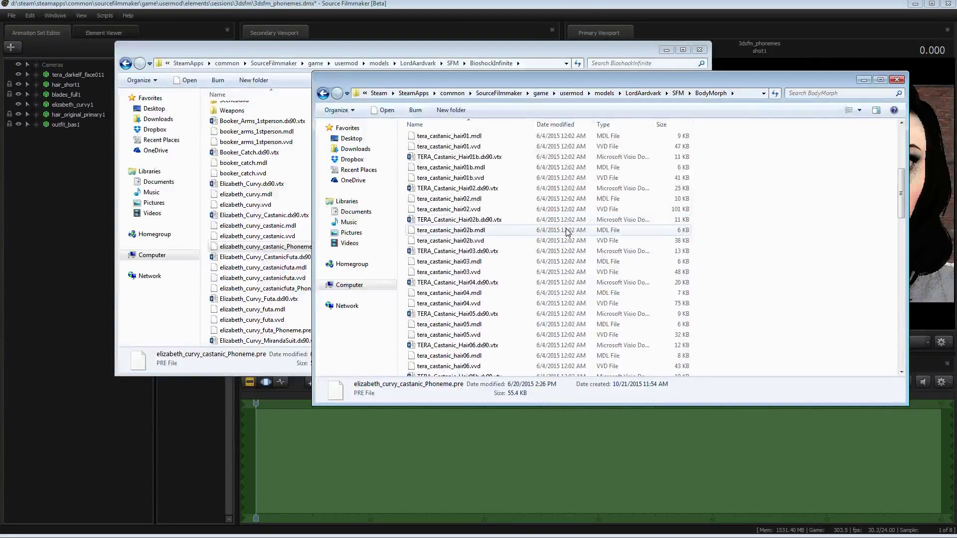
{"action": "scroll", "coordinate": [548, 219], "scroll_direction": "up", "scroll_amount": 6}
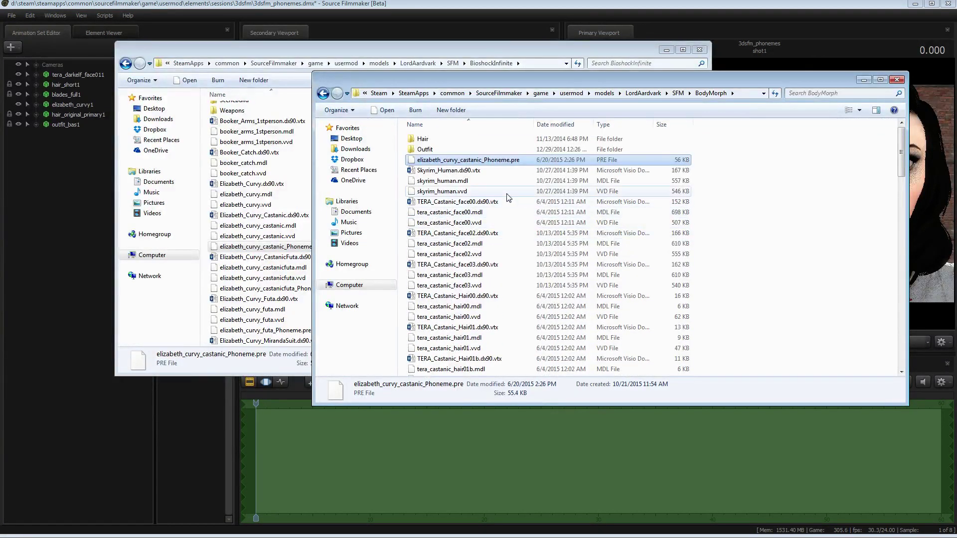
{"action": "right_click", "coordinate": [507, 162]}
{"action": "left_click", "coordinate": [538, 299]}
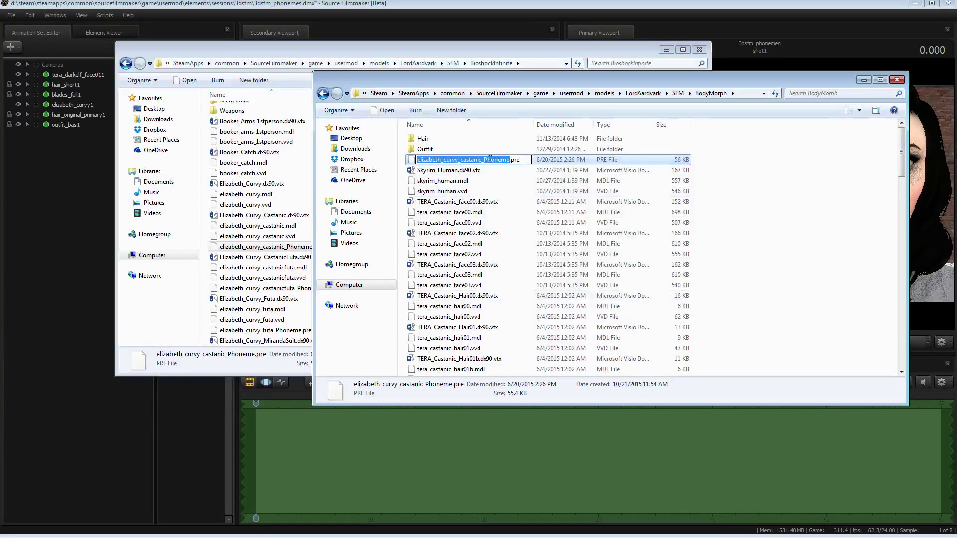
{"action": "left_click", "coordinate": [482, 160]}
{"action": "key", "text": "shift+Left"}
{"action": "key", "text": "shift+Left"}
{"action": "key", "text": "shift+Left"}
{"action": "key", "text": "shift+Left"}
{"action": "key", "text": "shift+Left"}
{"action": "key", "text": "shift+Left"}
{"action": "key", "text": "shift+Left"}
{"action": "key", "text": "shift+Left"}
{"action": "key", "text": "shift+Left"}
{"action": "key", "text": "shift+Left"}
{"action": "key", "text": "shift+Left"}
{"action": "key", "text": "shift+Left"}
{"action": "key", "text": "shift+Left"}
{"action": "key", "text": "shift+Left"}
{"action": "key", "text": "shift+Left"}
{"action": "key", "text": "shift+Left"}
{"action": "key", "text": "shift+Left"}
{"action": "key", "text": "shift+Left"}
{"action": "key", "text": "shift+Left"}
{"action": "key", "text": "shift+Left"}
{"action": "type", "text": "TERA_cas"}
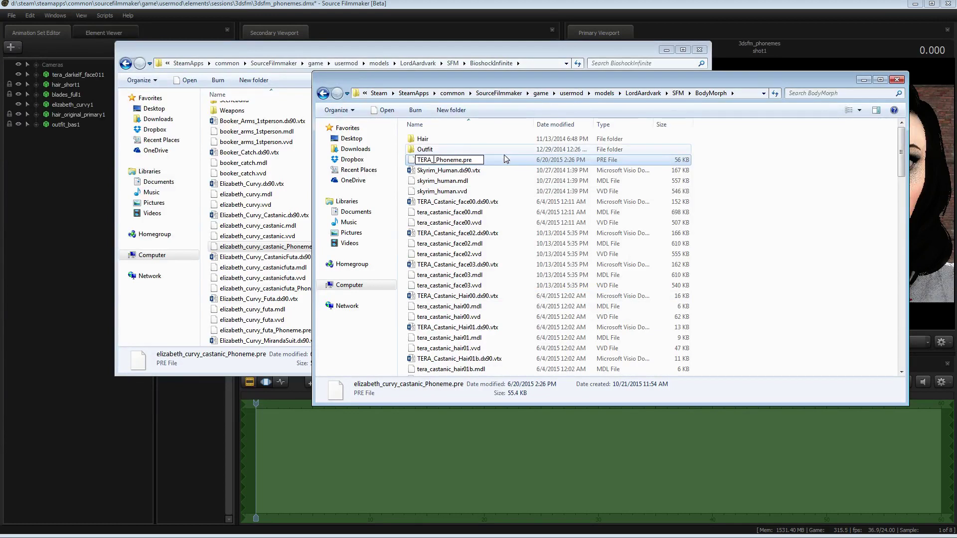
{"action": "type", "text": "tanic_face07"}
{"action": "left_click", "coordinate": [734, 217]}
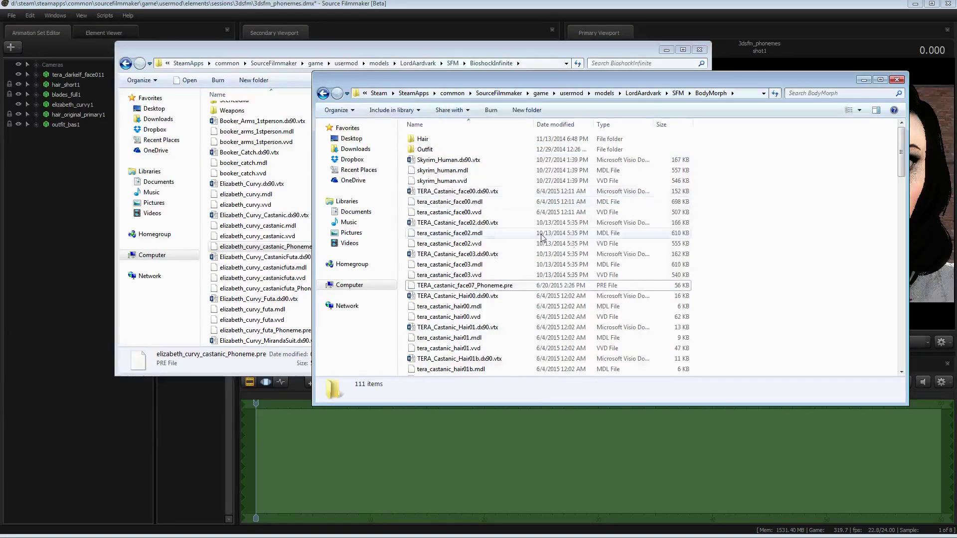
Rename TERA_castanic_face07_Phoneme.pre to TERA_darkelf_face07_Phoneme.pre.
{"action": "scroll", "coordinate": [483, 287], "scroll_direction": "down", "scroll_amount": 1}
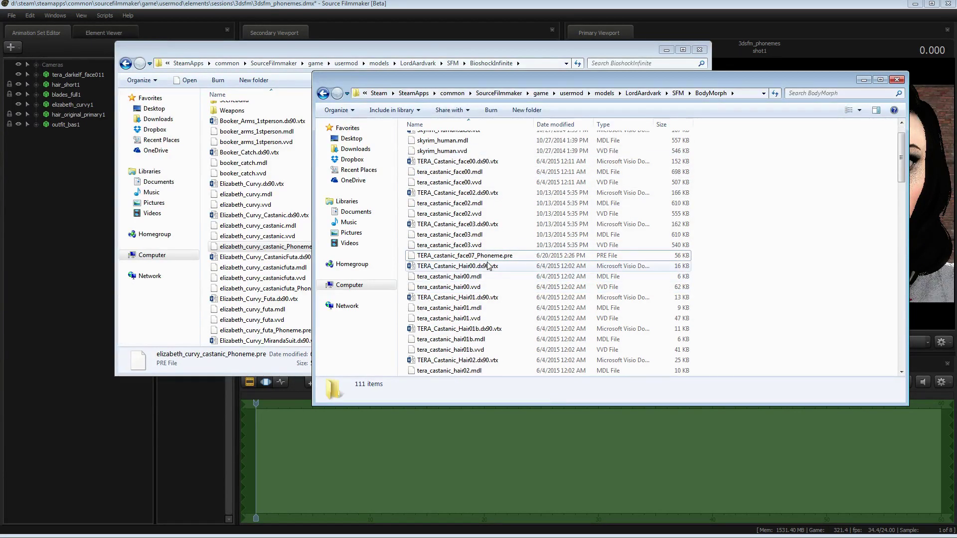
{"action": "right_click", "coordinate": [482, 256]}
{"action": "left_click", "coordinate": [509, 393]}
{"action": "left_click_drag", "start_coordinate": [456, 256], "coordinate": [434, 256]}
{"action": "type", "text": "darkelf"}
{"action": "left_click", "coordinate": [780, 321]}
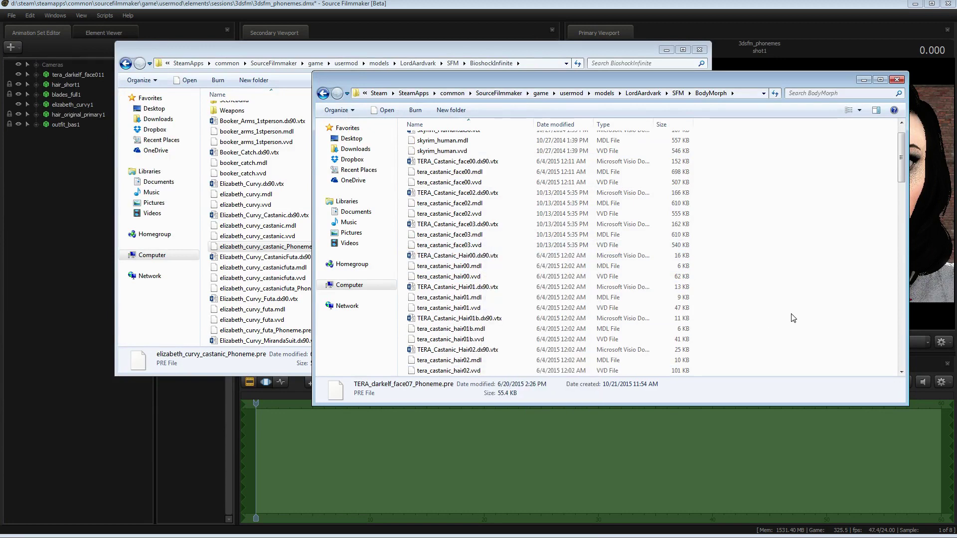
Verify TERA_darkelf_face07_Phoneme.pre in the folder and return to Source Filmmaker.
{"action": "scroll", "coordinate": [472, 257], "scroll_direction": "down", "scroll_amount": 7}
{"action": "scroll", "coordinate": [473, 257], "scroll_direction": "down", "scroll_amount": 9}
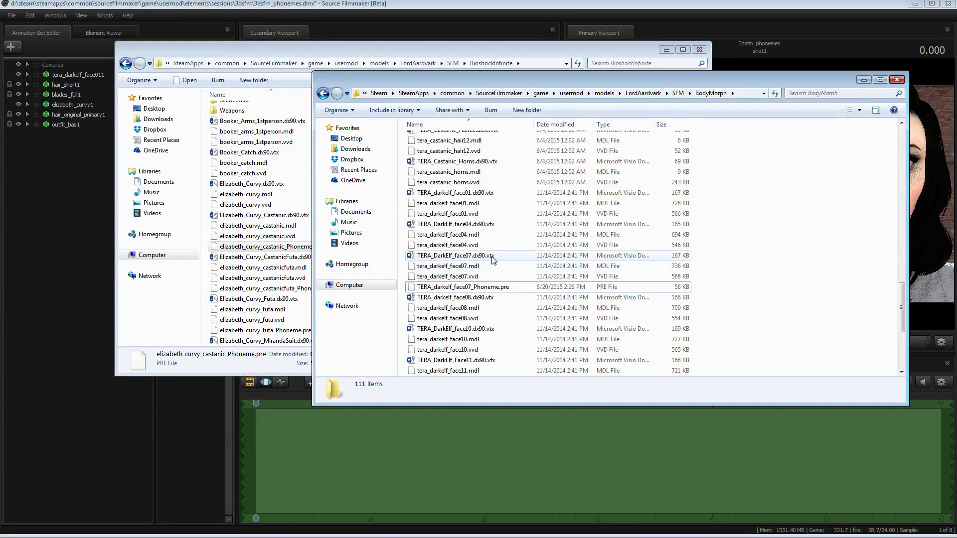
{"action": "left_click", "coordinate": [492, 290]}
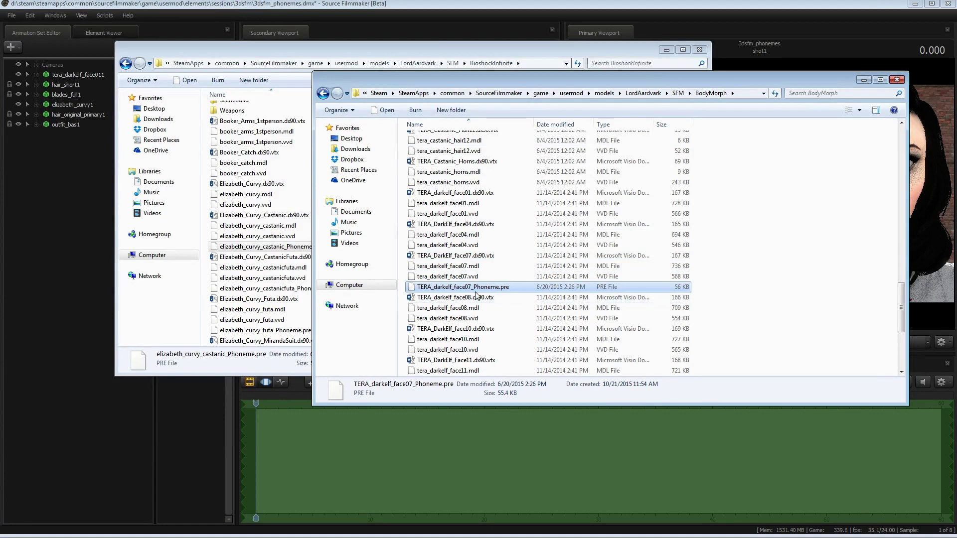
{"action": "left_click", "coordinate": [416, 6]}
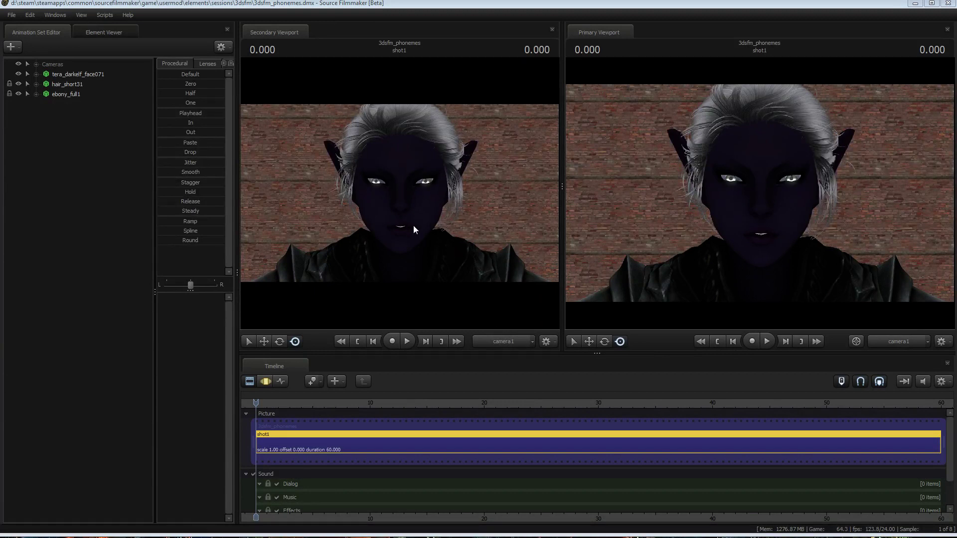
Select tera_darkelf_face071 and show its phoneme presets in the motion editor.
{"action": "left_click", "coordinate": [86, 74]}
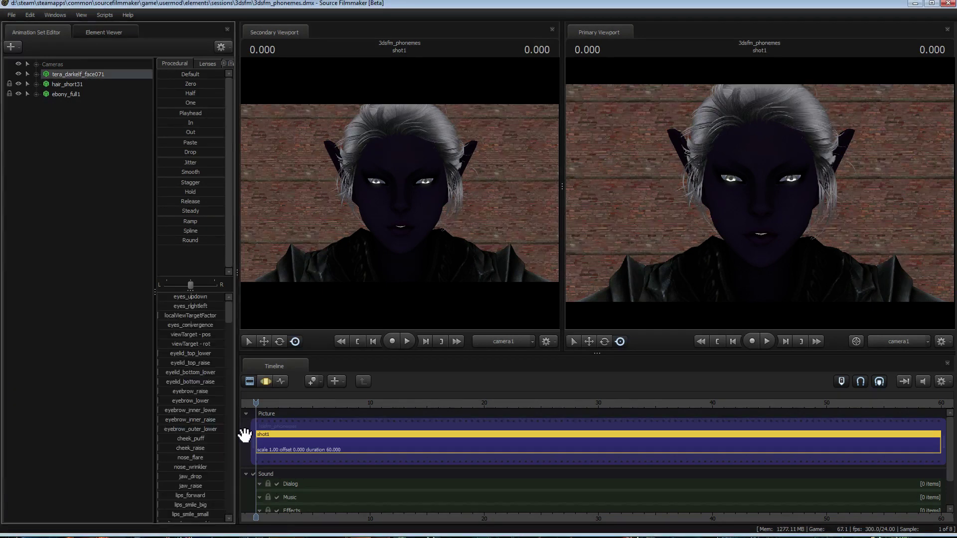
{"action": "left_click", "coordinate": [265, 382]}
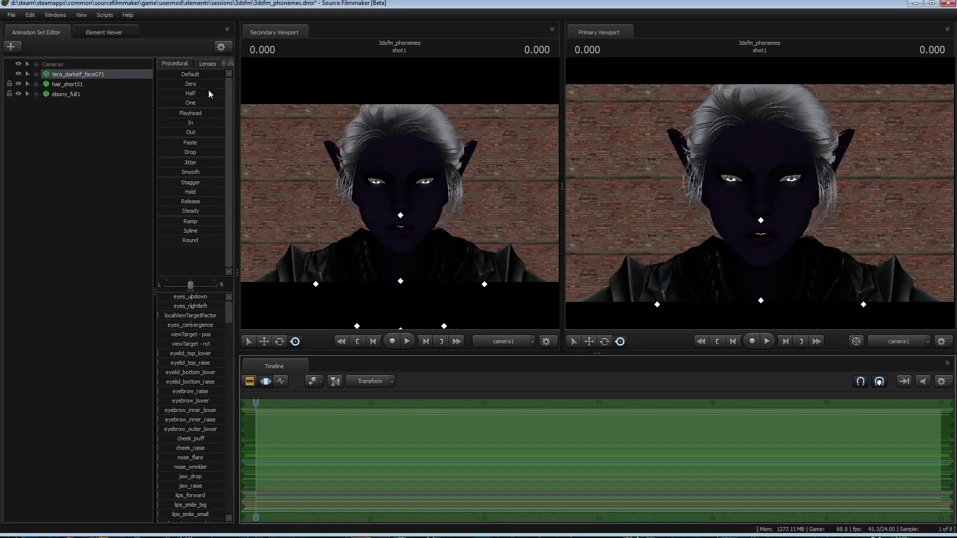
{"action": "left_click", "coordinate": [230, 63]}
{"action": "left_click", "coordinate": [196, 63]}
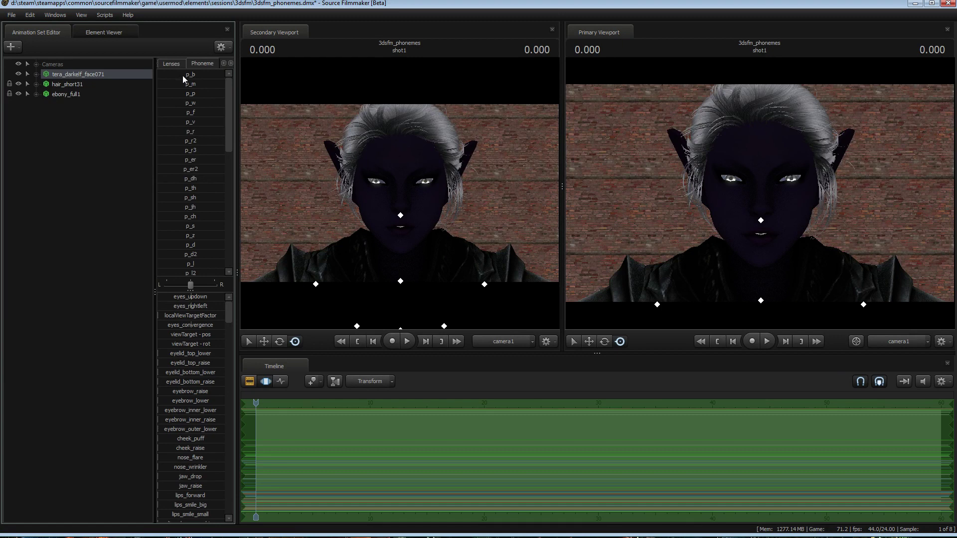
Preview the p_b, p_m, p_dh, p_er and p_s mouth shapes, then reselect the face.
{"action": "left_click", "coordinate": [187, 74]}
{"action": "left_click", "coordinate": [177, 85]}
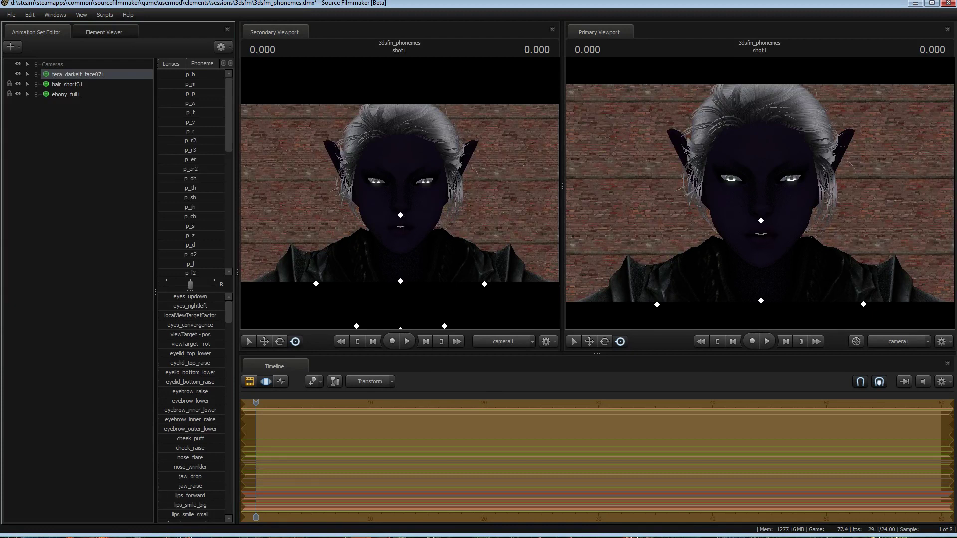
{"action": "left_click", "coordinate": [170, 178]}
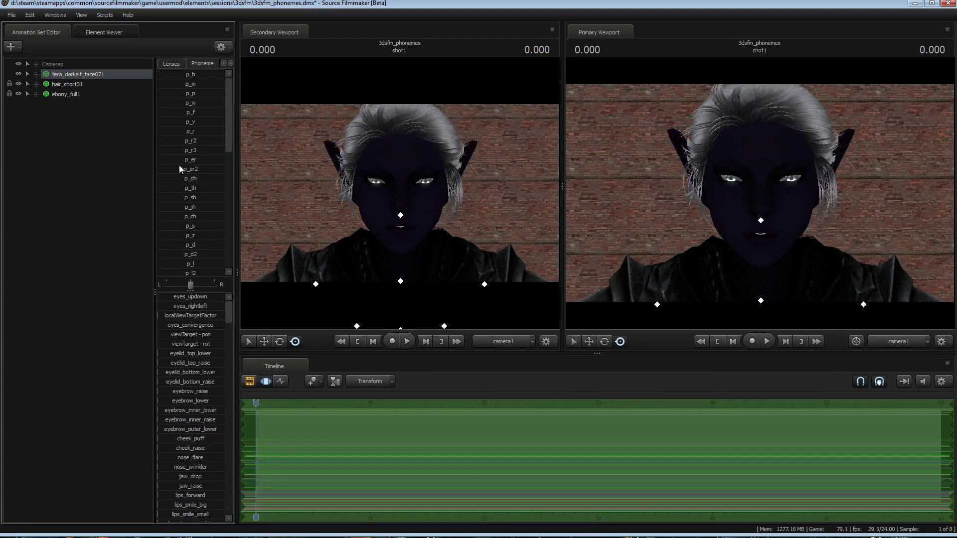
{"action": "left_click", "coordinate": [178, 161]}
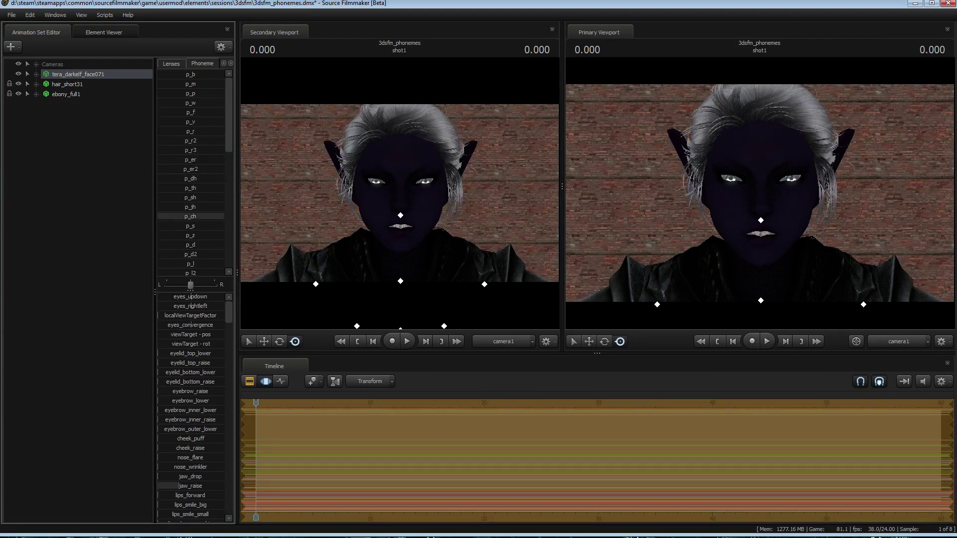
{"action": "left_click", "coordinate": [184, 226]}
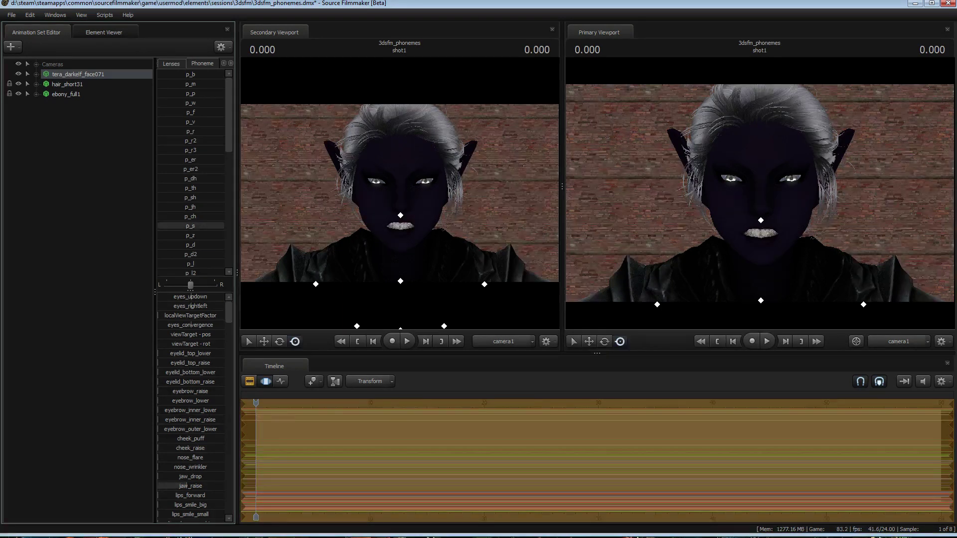
{"action": "left_click", "coordinate": [76, 58]}
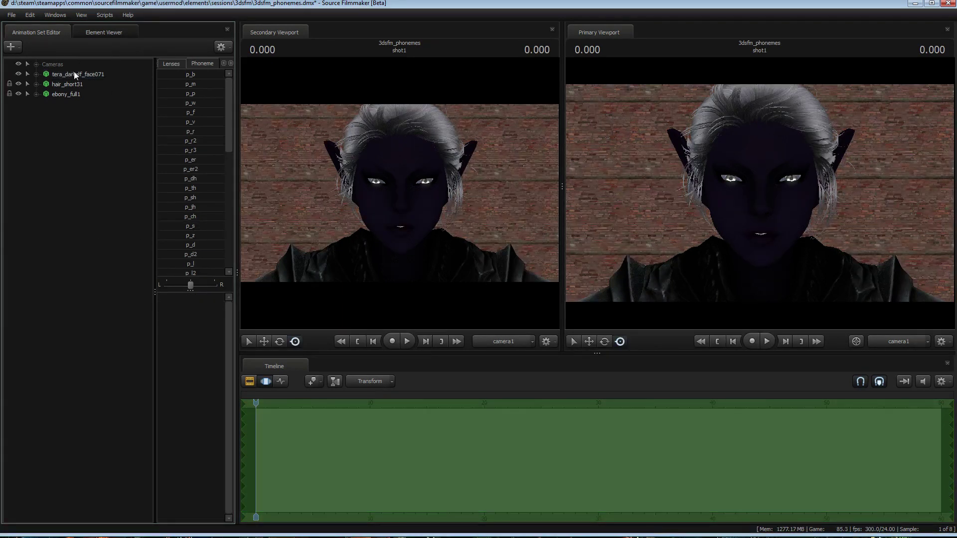
{"action": "left_click", "coordinate": [74, 74]}
Add heavy_taunt_rps_int_04.wav to the Dialog track in the clip editor.
{"action": "left_click", "coordinate": [250, 381]}
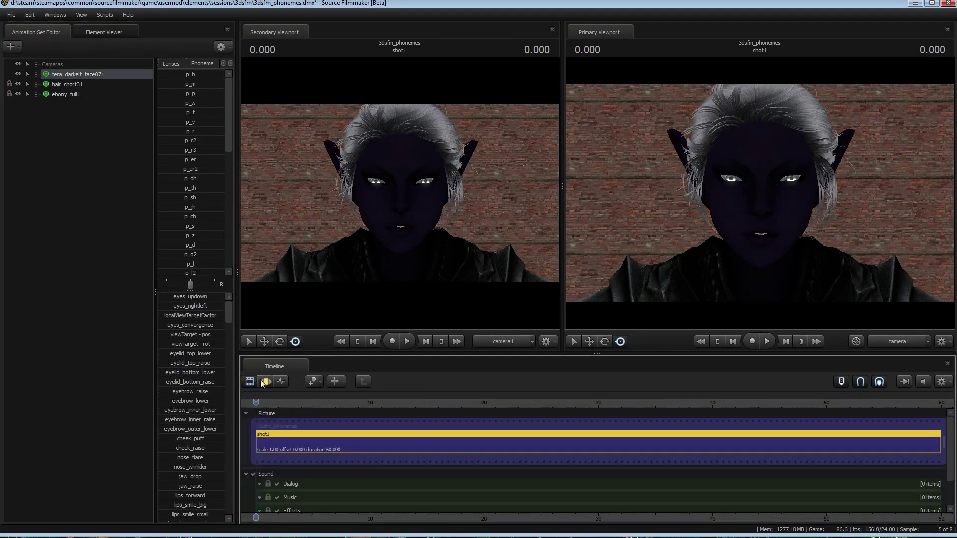
{"action": "right_click", "coordinate": [305, 484]}
{"action": "left_click", "coordinate": [337, 425]}
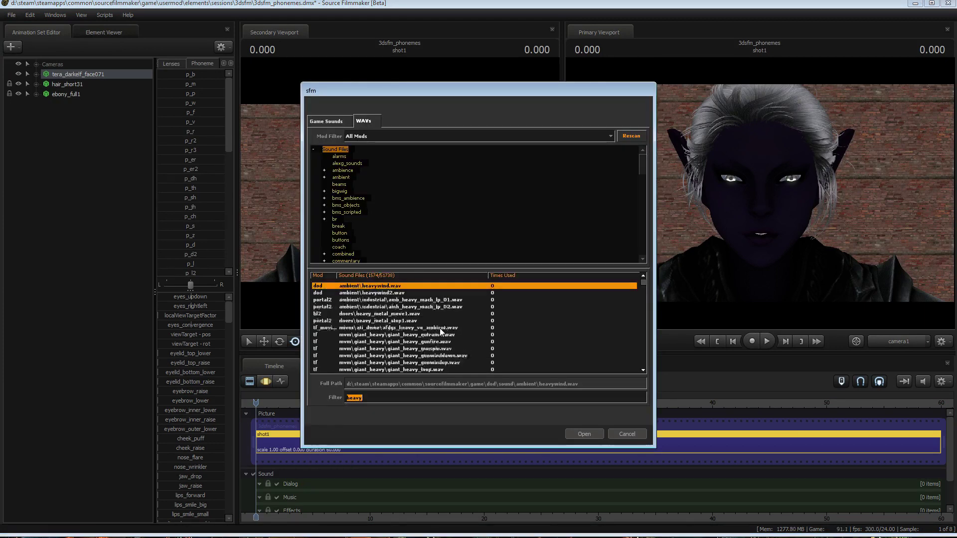
{"action": "scroll", "coordinate": [429, 299], "scroll_direction": "down", "scroll_amount": 5}
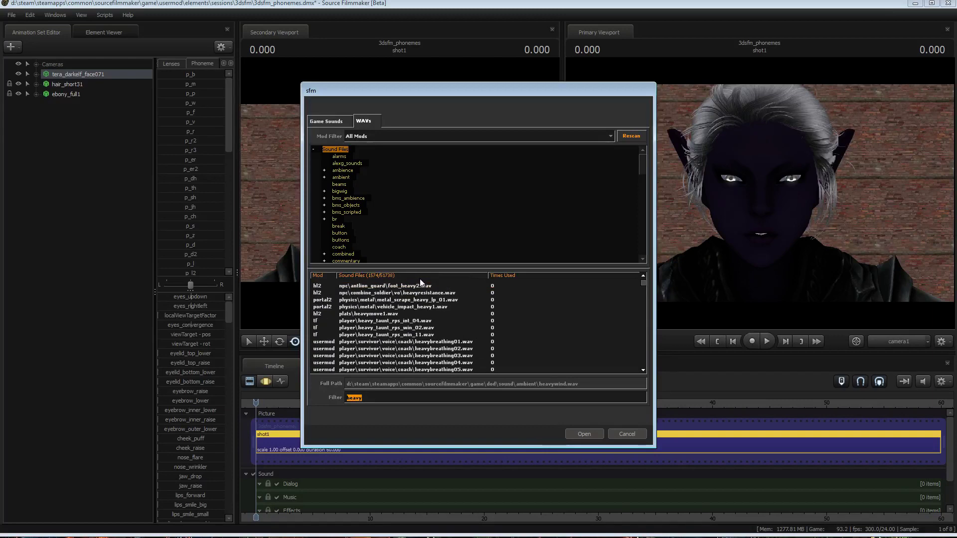
{"action": "left_click", "coordinate": [420, 322]}
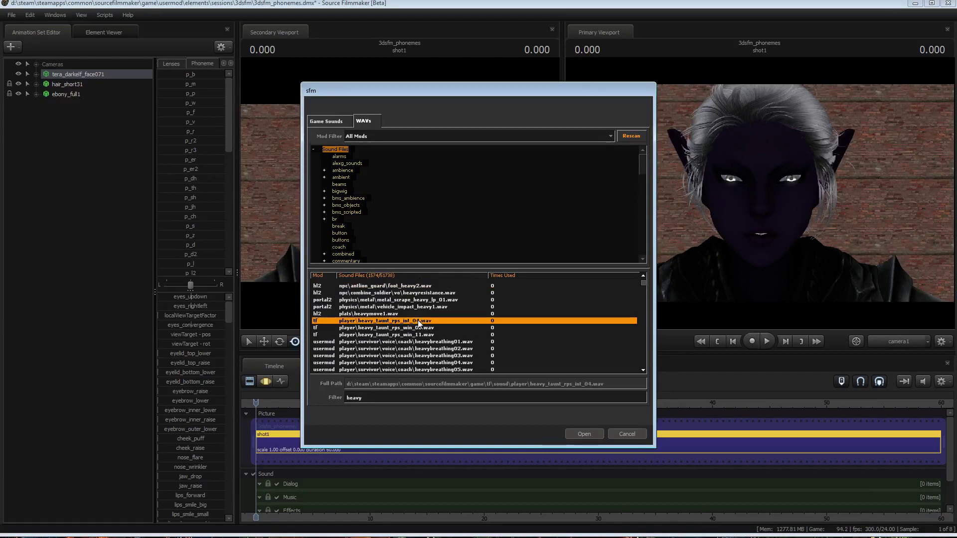
{"action": "left_click", "coordinate": [584, 435]}
{"action": "left_click", "coordinate": [267, 499]}
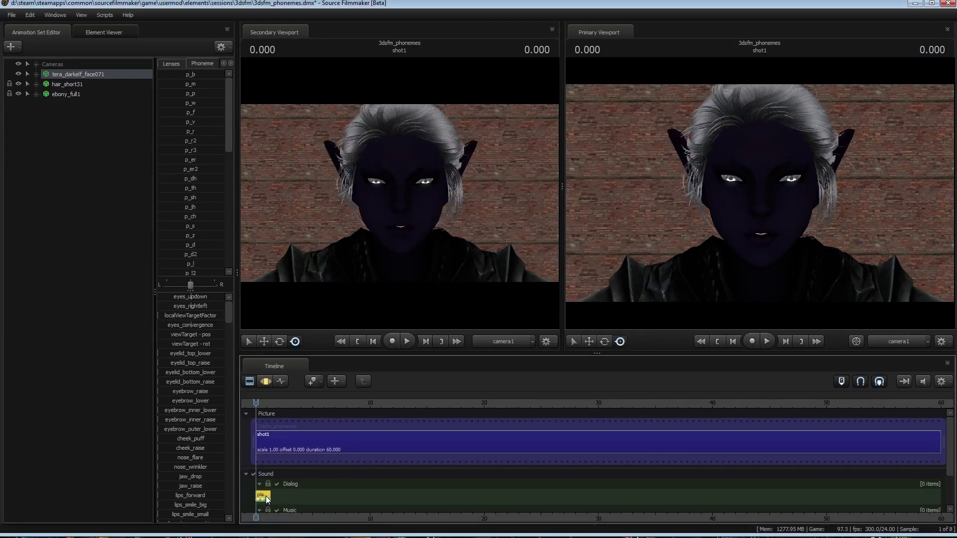
Extract phonemes from the clip onto the dark elf face and play it back.
{"action": "right_click", "coordinate": [85, 74]}
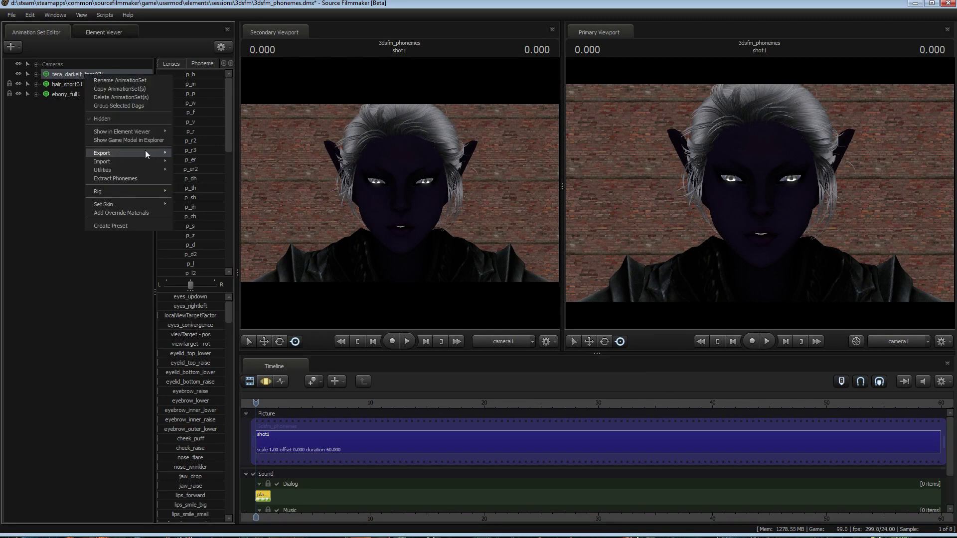
{"action": "left_click", "coordinate": [138, 177]}
{"action": "left_click", "coordinate": [447, 342]}
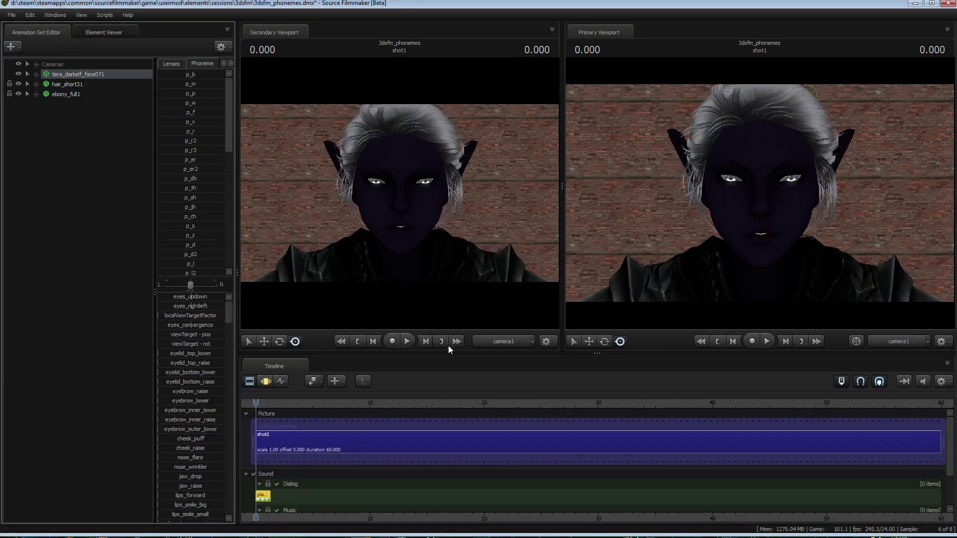
{"action": "key", "text": "space"}
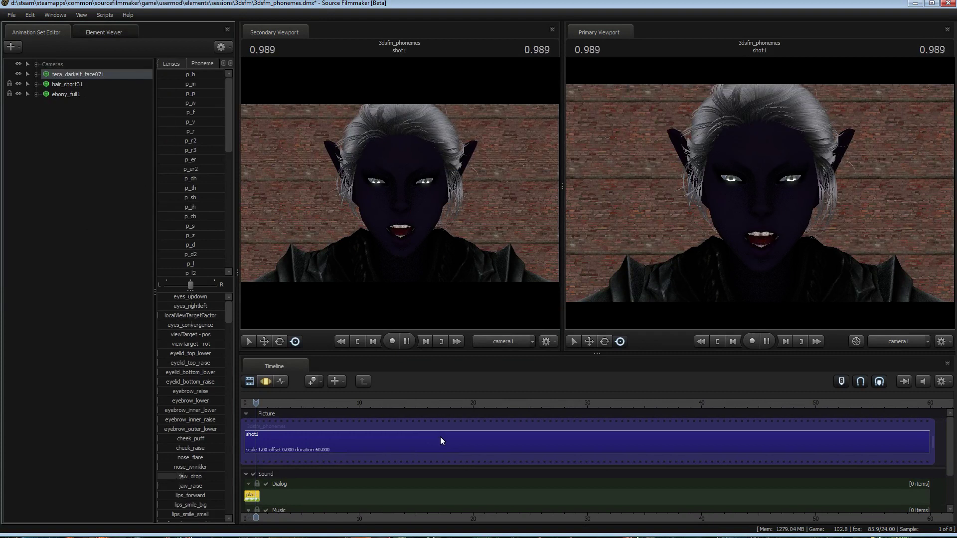
Filter sounds by 'elizabeth' and add howhaveinevertriedthis.wav to the Dialog track.
{"action": "right_click", "coordinate": [256, 496]}
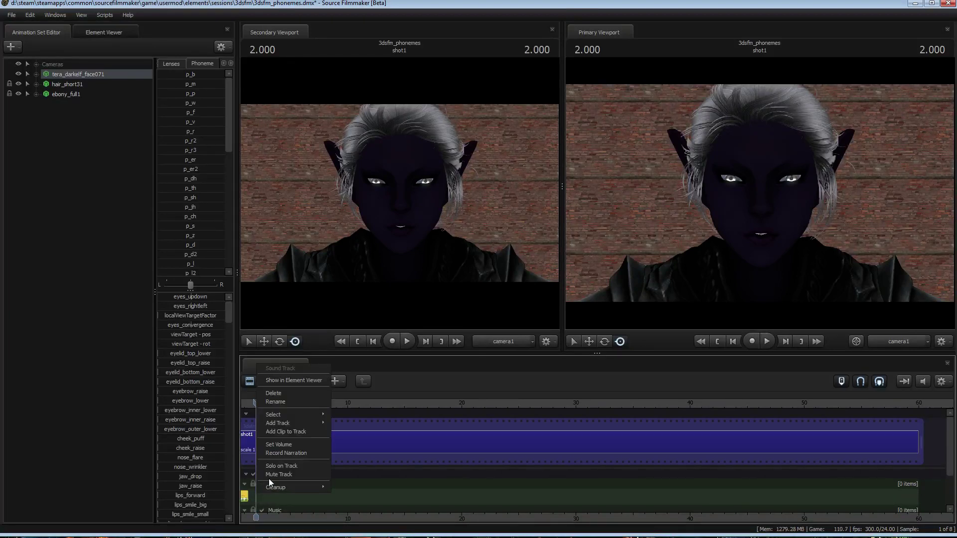
{"action": "left_click", "coordinate": [287, 432]}
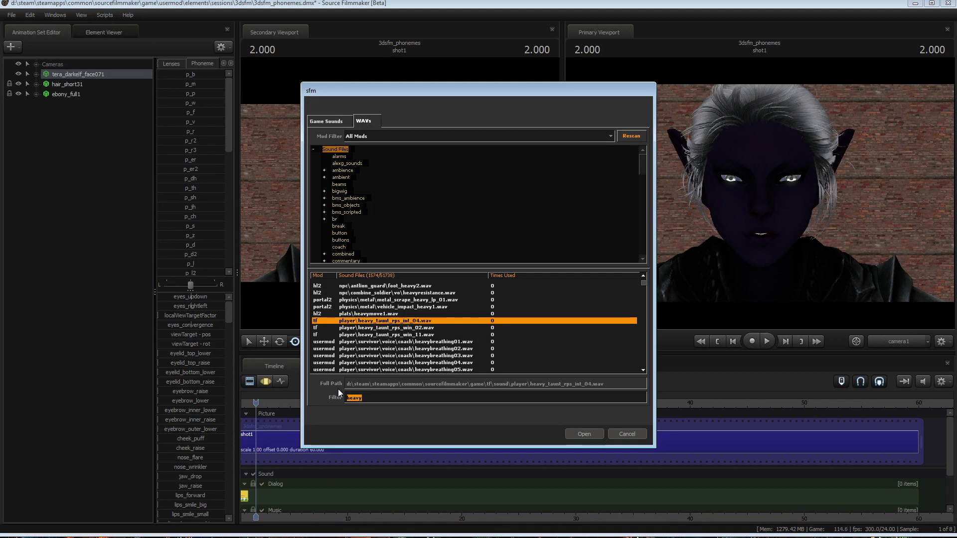
{"action": "left_click", "coordinate": [366, 402]}
{"action": "double_click", "coordinate": [367, 398]}
{"action": "type", "text": "elizabeth"}
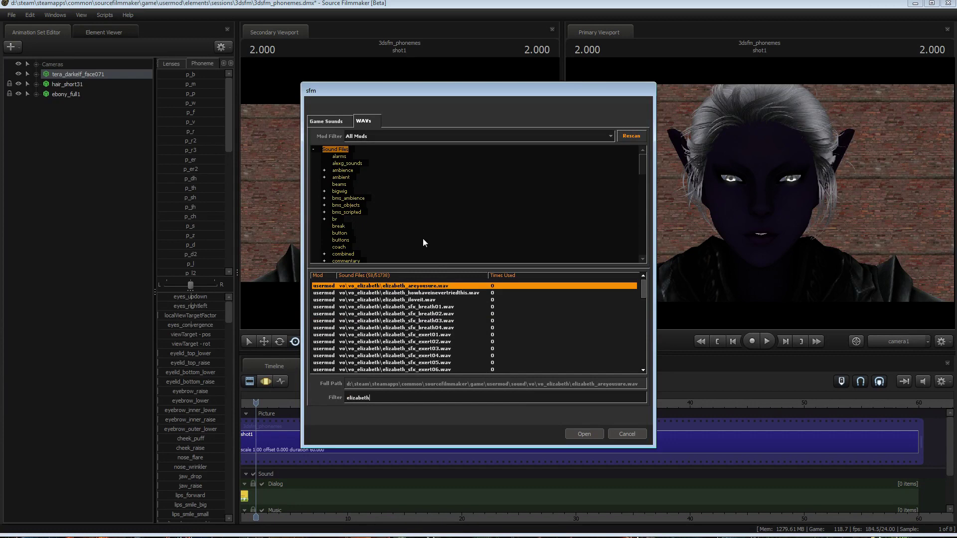
{"action": "left_click", "coordinate": [444, 293]}
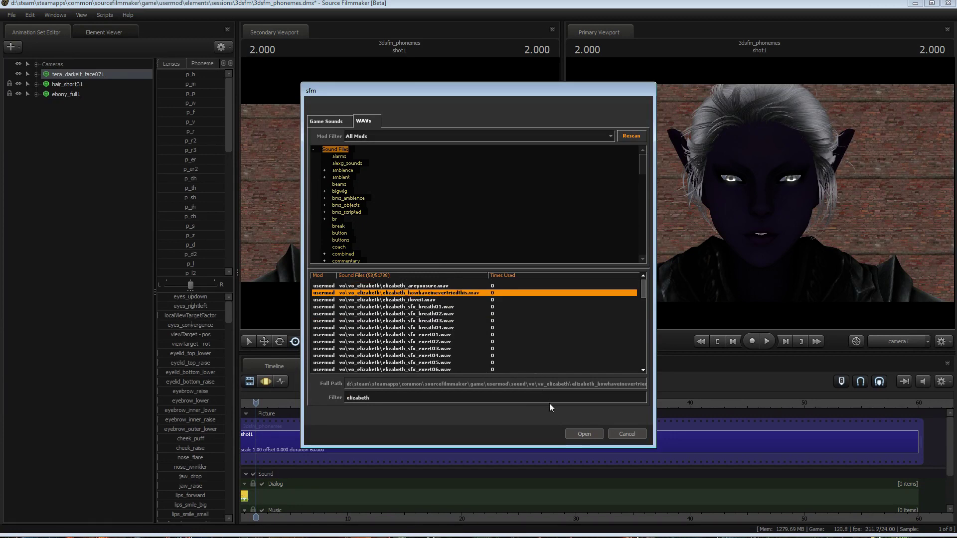
{"action": "left_click", "coordinate": [579, 434]}
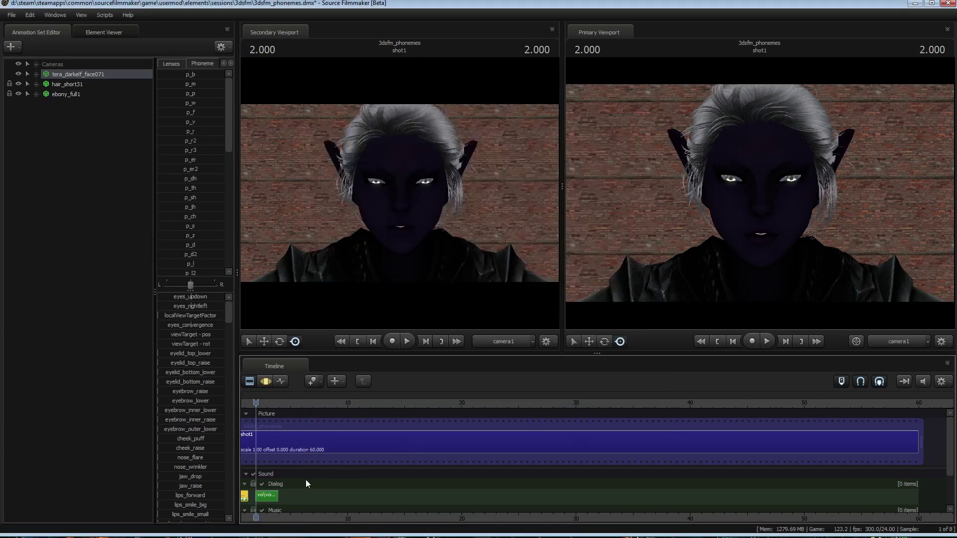
Extract phonemes from the voice clip onto the dark elf face and play it.
{"action": "right_click", "coordinate": [86, 74]}
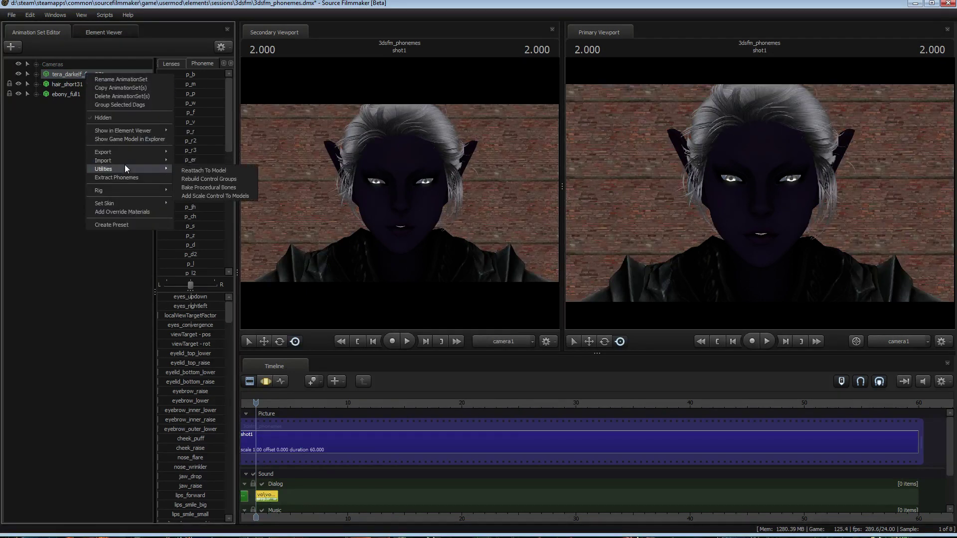
{"action": "left_click", "coordinate": [123, 178]}
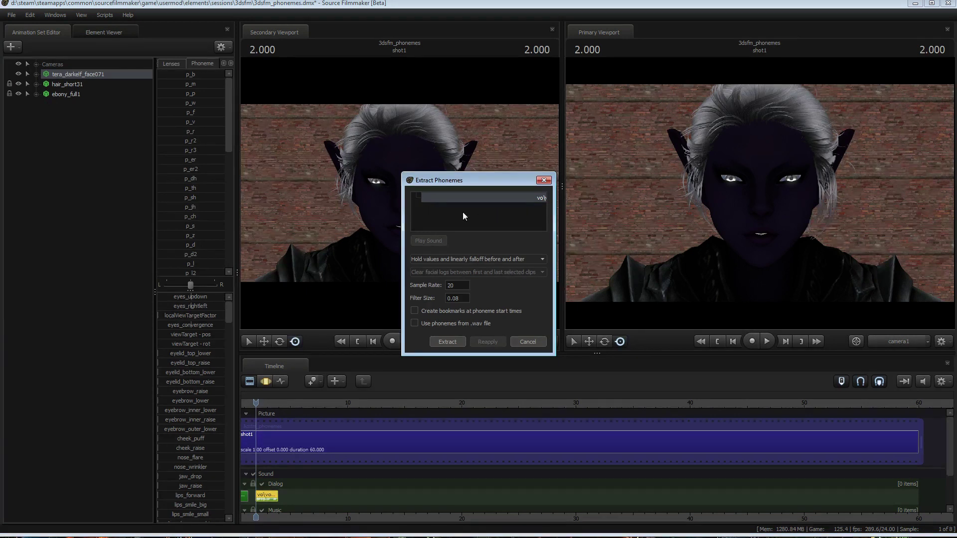
{"action": "left_click", "coordinate": [447, 341]}
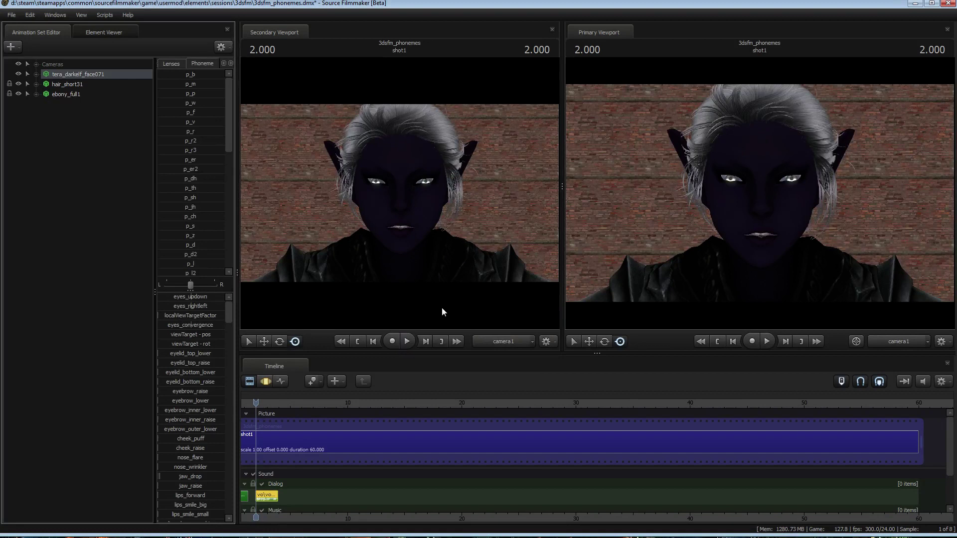
{"action": "key", "text": "space"}
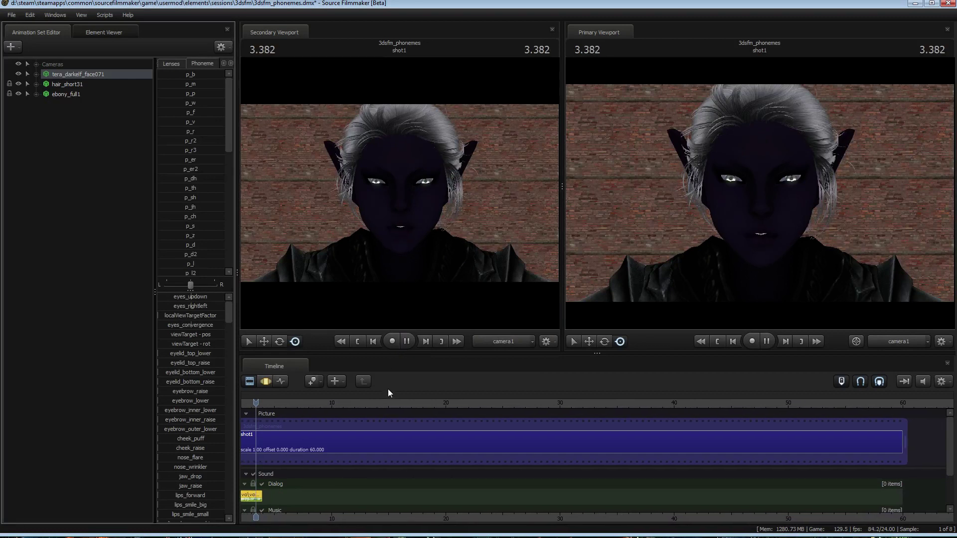
Replay the lip sync from about 1.2 seconds through the end of the clip.
{"action": "key", "text": "space"}
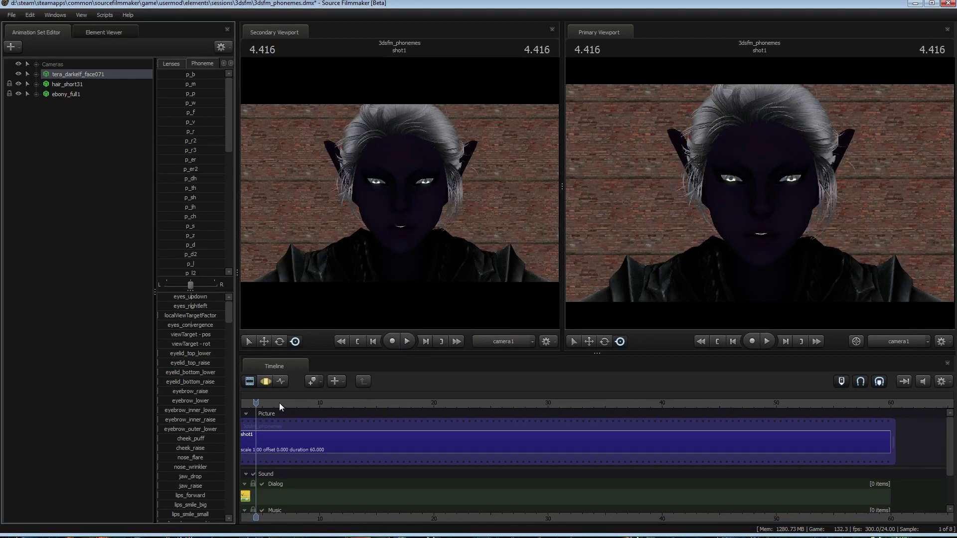
{"action": "key", "text": "Home"}
{"action": "key", "text": "Right"}
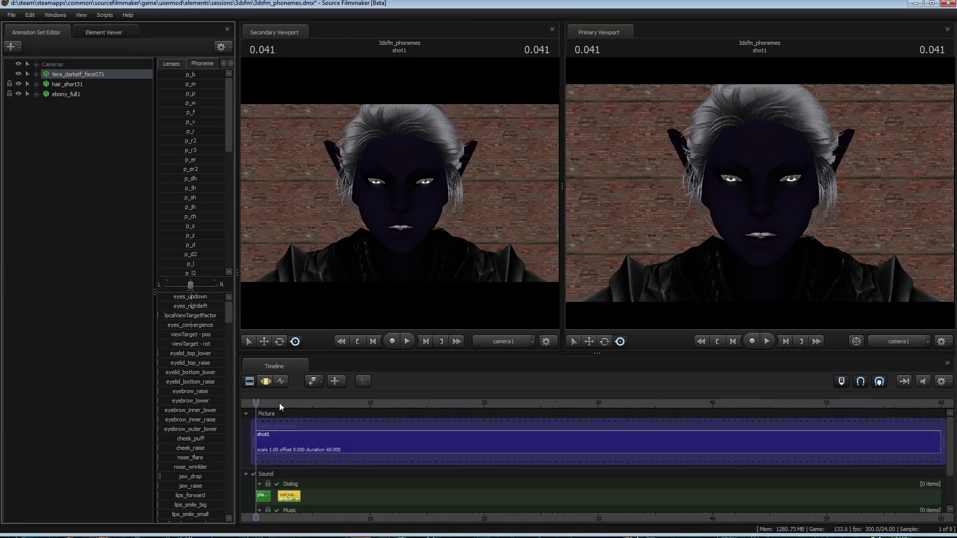
{"action": "left_click_drag", "start_coordinate": [256, 403], "coordinate": [269, 404]}
{"action": "key", "text": "space"}
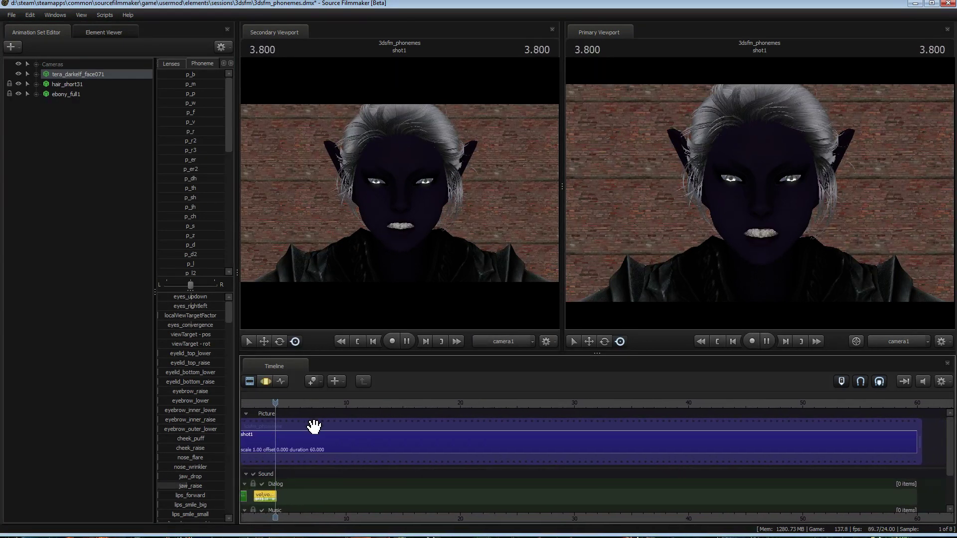
{"action": "key", "text": "space"}
Filter sounds by 'drops' and add dropship_dropping_pod_loop1.wav to the Dialog track.
{"action": "right_click", "coordinate": [285, 495]}
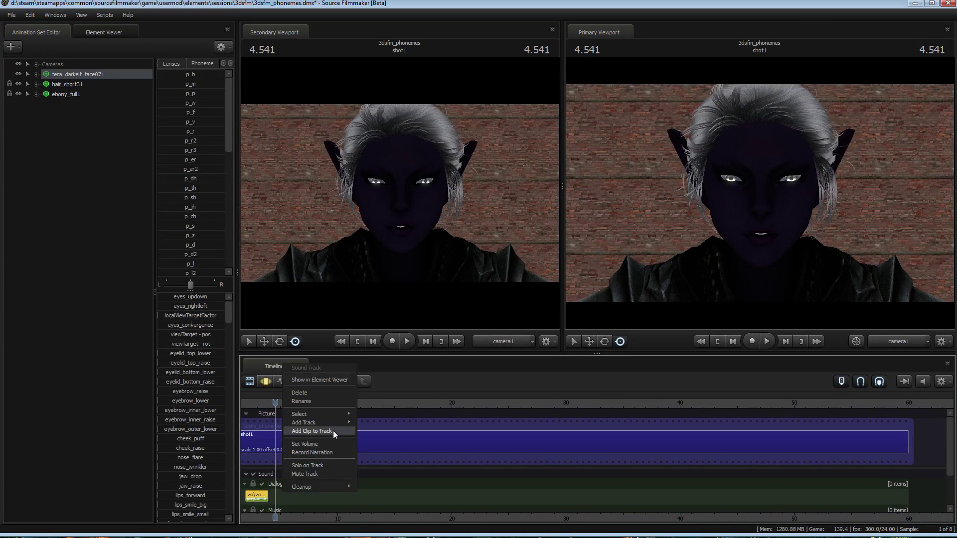
{"action": "left_click", "coordinate": [331, 429]}
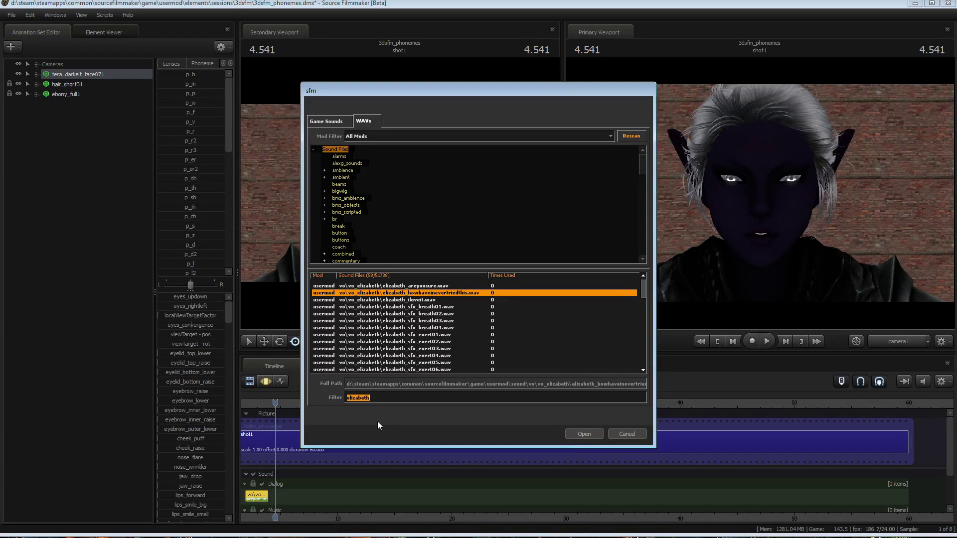
{"action": "type", "text": "drops"}
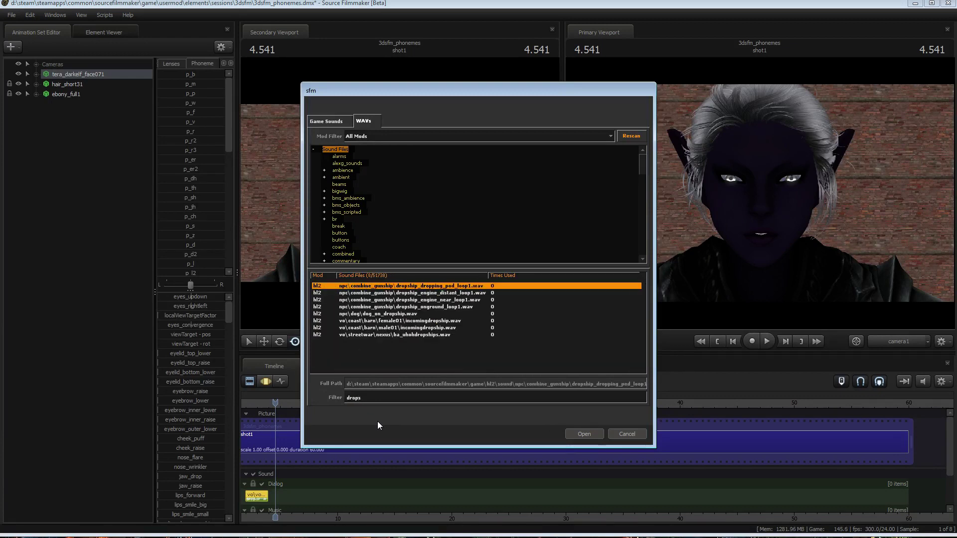
{"action": "key", "text": "Down"}
{"action": "key", "text": "Down"}
{"action": "key", "text": "Up"}
{"action": "key", "text": "Up"}
{"action": "left_click", "coordinate": [584, 434]}
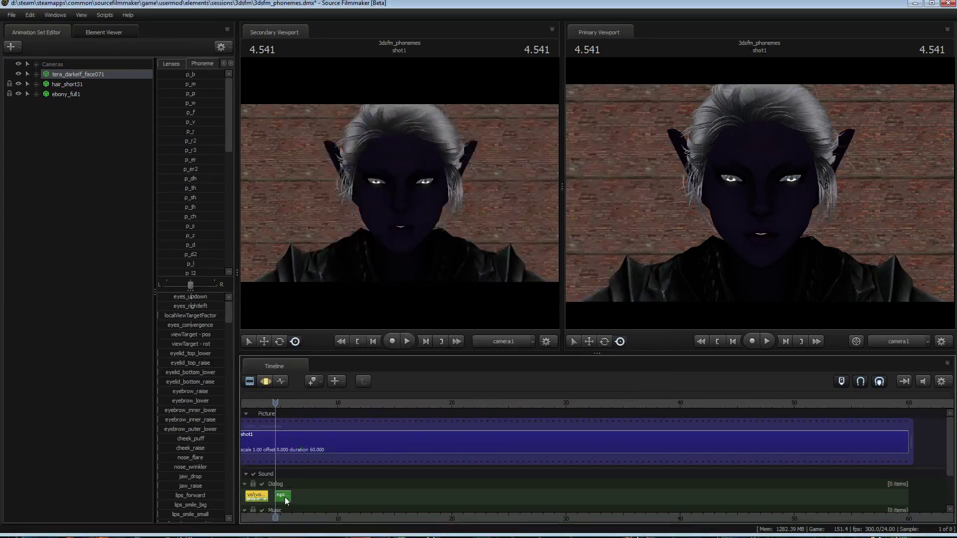
Extract phonemes from the dropship clip onto the face and replay from about 4.3 seconds.
{"action": "right_click", "coordinate": [94, 75]}
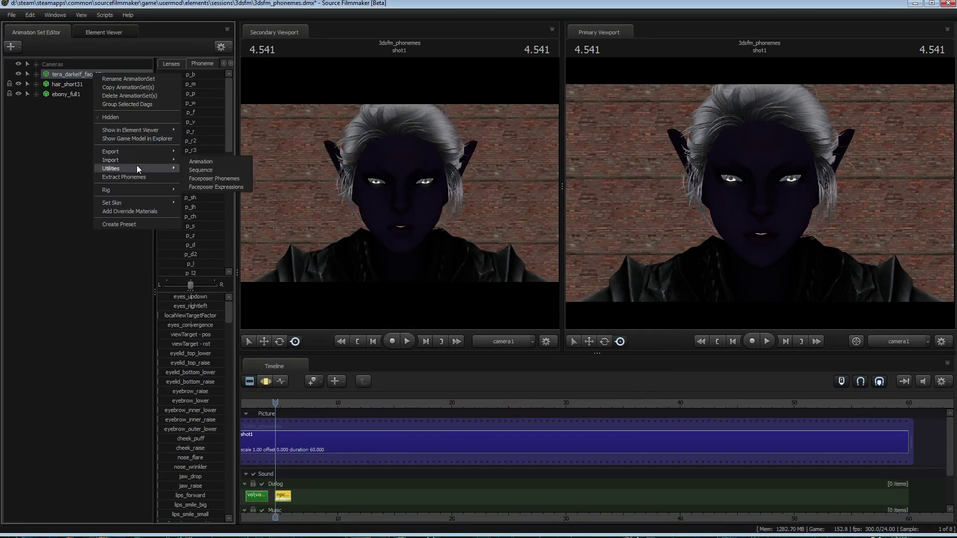
{"action": "left_click", "coordinate": [137, 177]}
{"action": "left_click", "coordinate": [453, 342]}
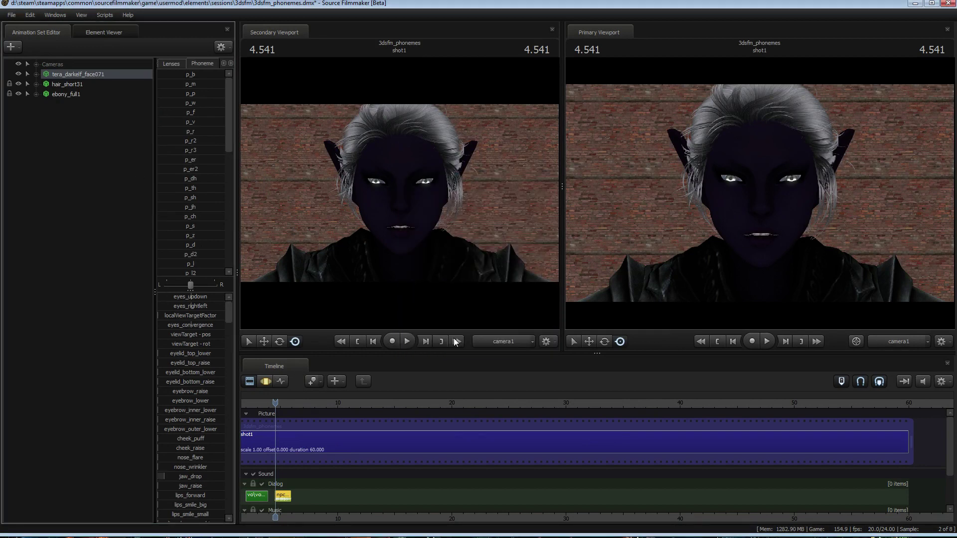
{"action": "key", "text": "space"}
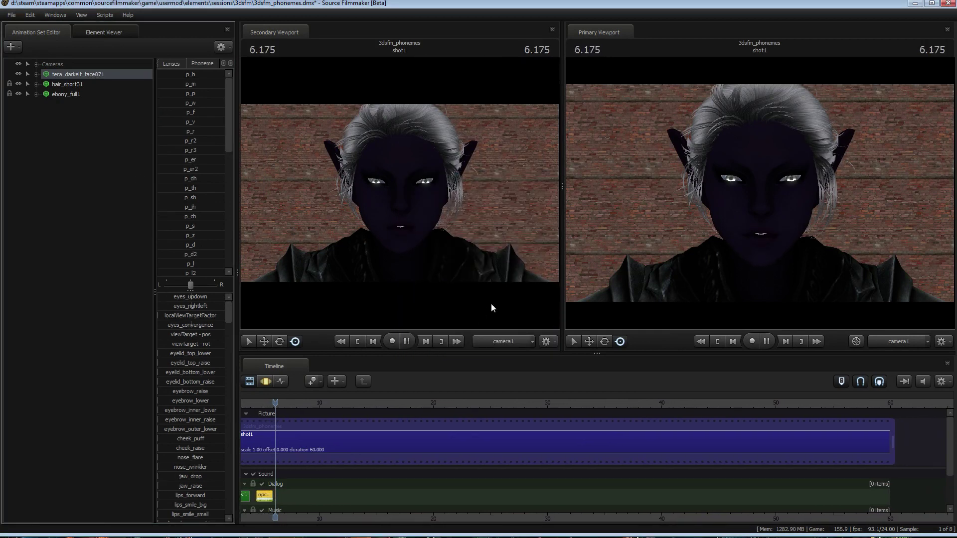
{"action": "key", "text": "space"}
{"action": "left_click_drag", "start_coordinate": [273, 405], "coordinate": [253, 405]}
{"action": "key", "text": "space"}
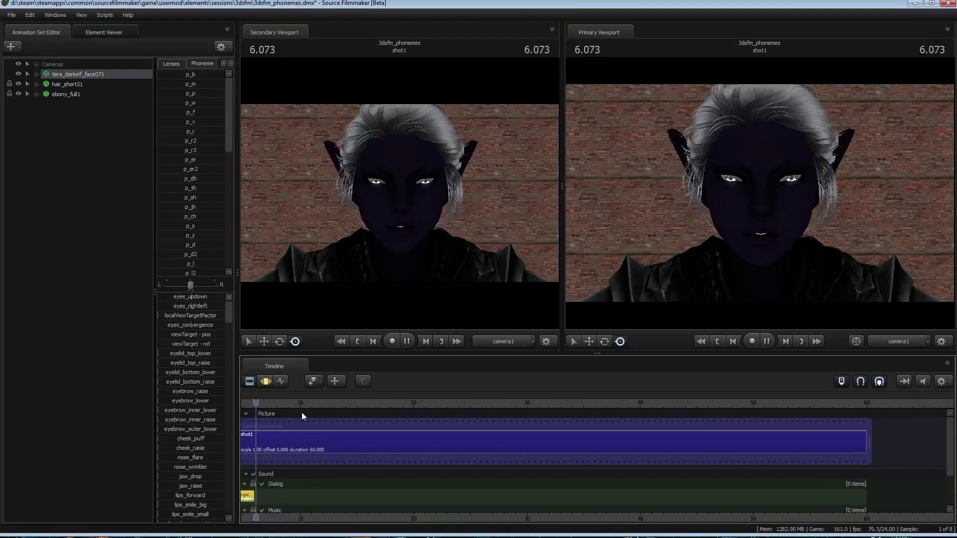
{"action": "key", "text": "space"}
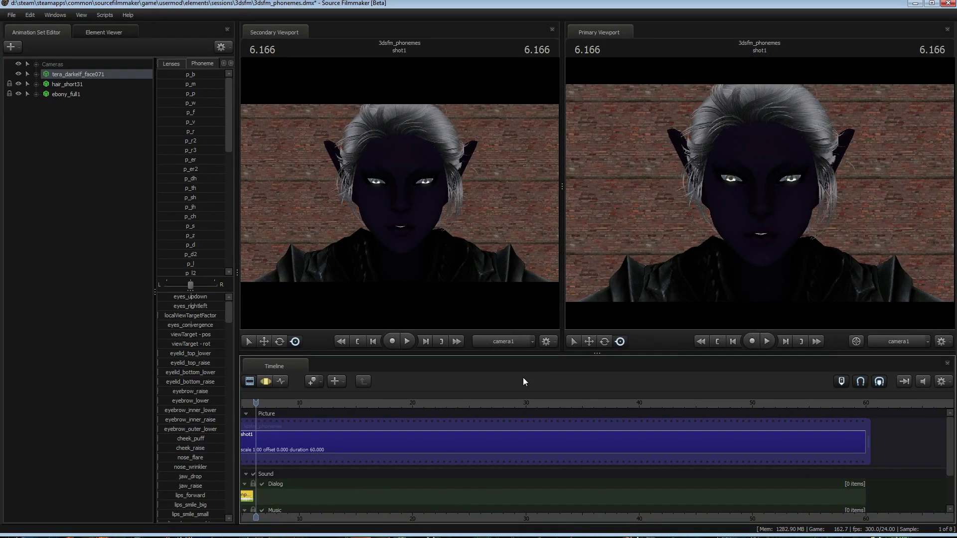